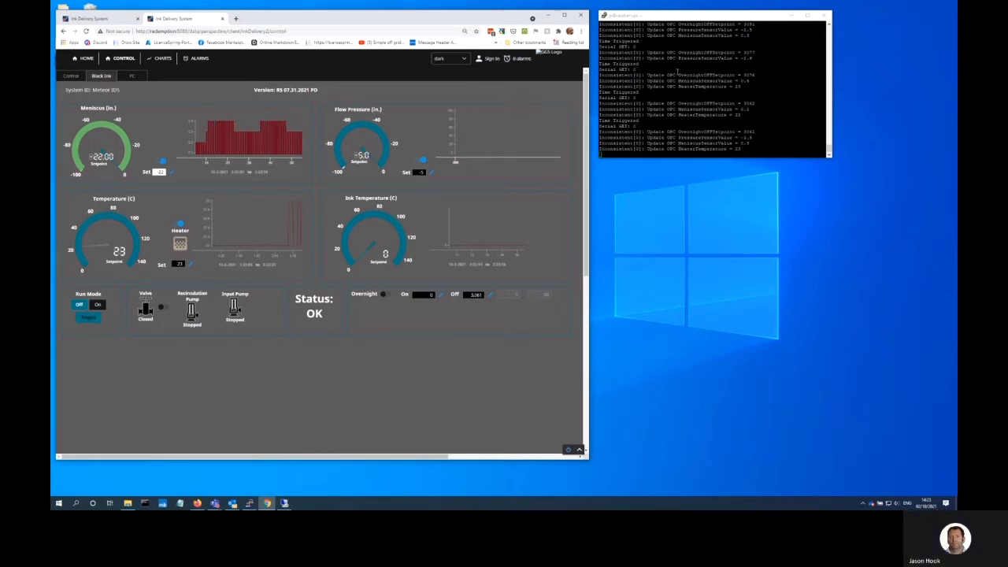
pyautogui.click(661, 16)
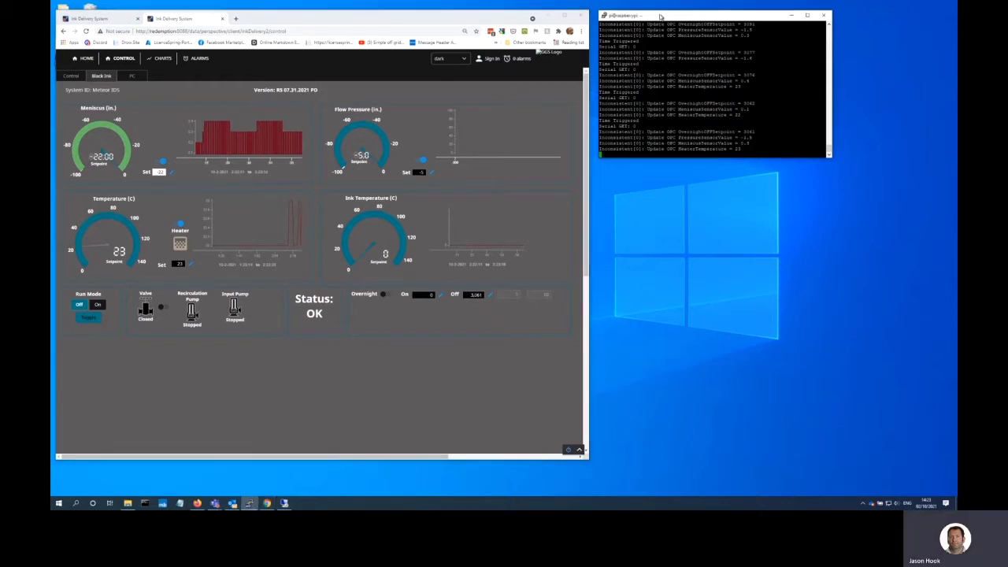
pyautogui.moveTo(660, 16); pyautogui.dragTo(662, 16)
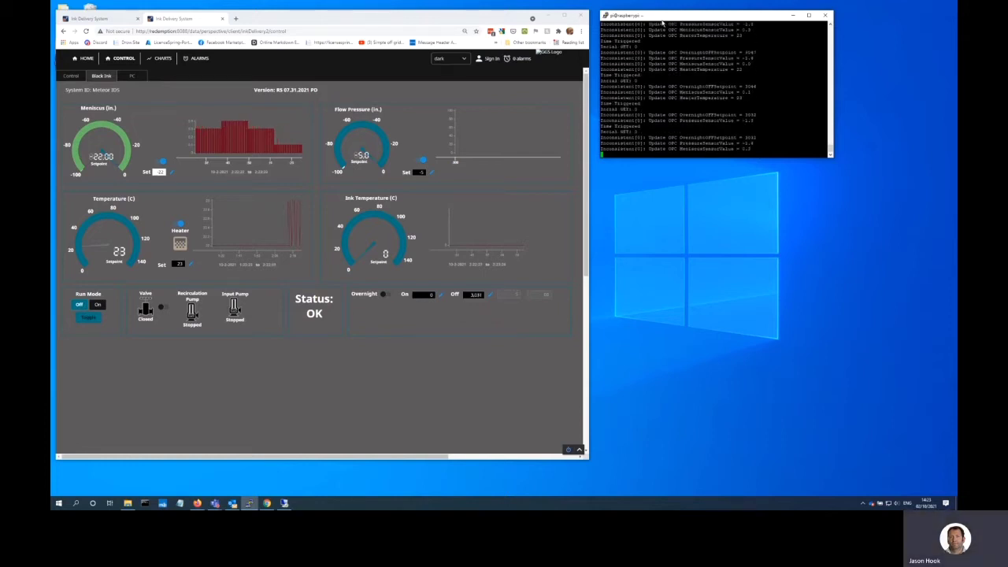
pyautogui.click(484, 21)
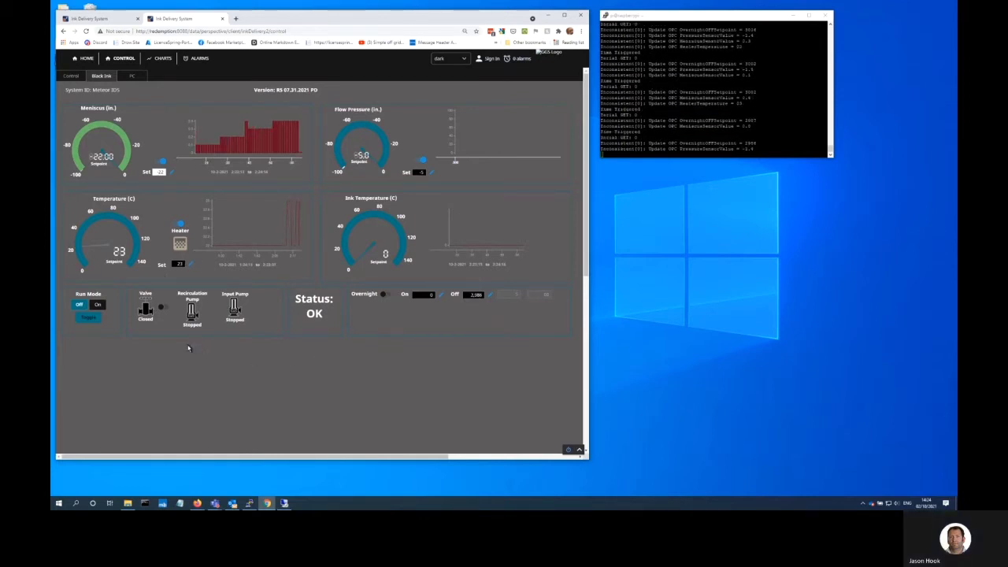
# Turn on the Black Ink run mode and open the valve
pyautogui.click(90, 319)
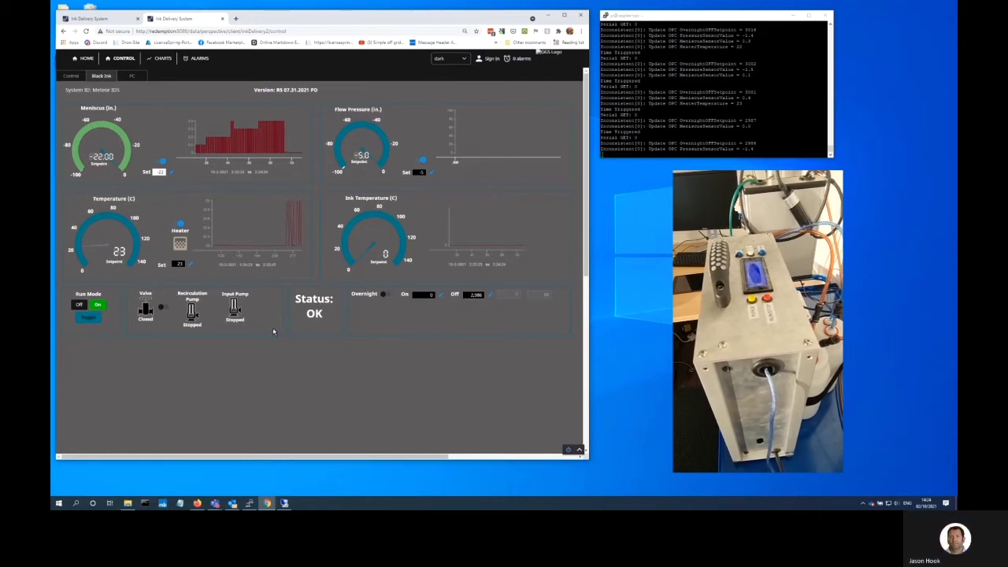
pyautogui.click(98, 308)
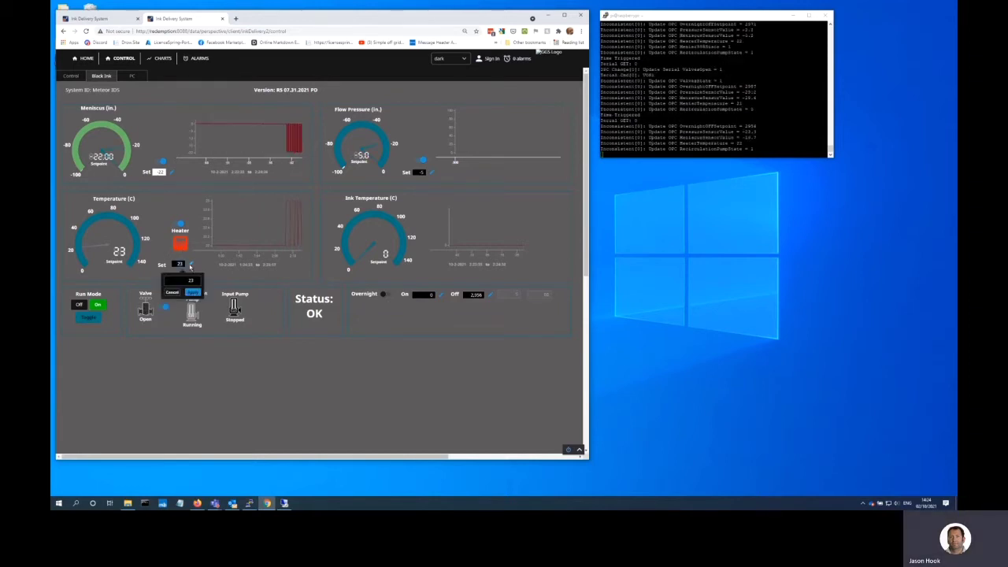
# Set the heater's temperature setpoint to 25 °C and bring the terminal log window into focus
pyautogui.click(190, 264)
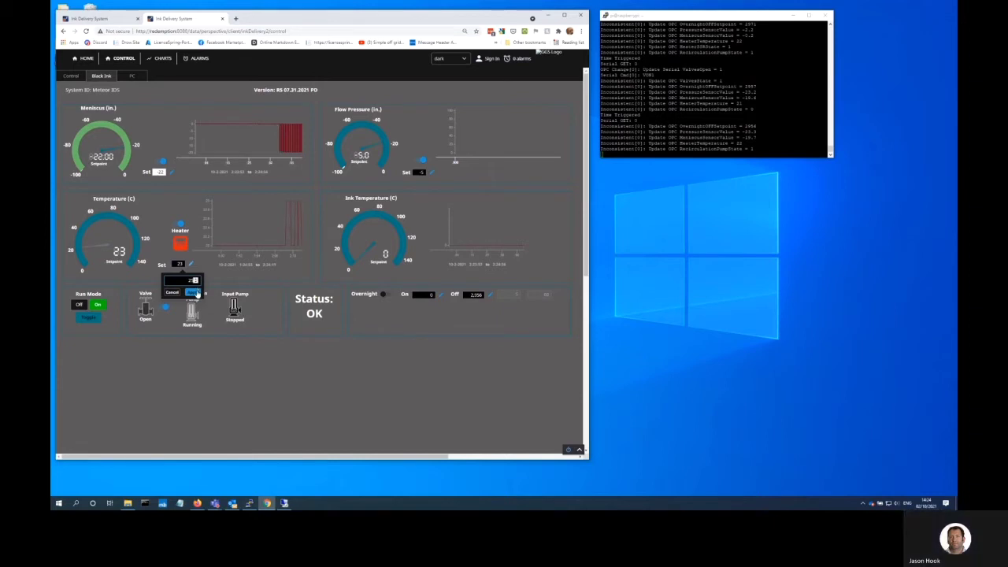
pyautogui.click(196, 292)
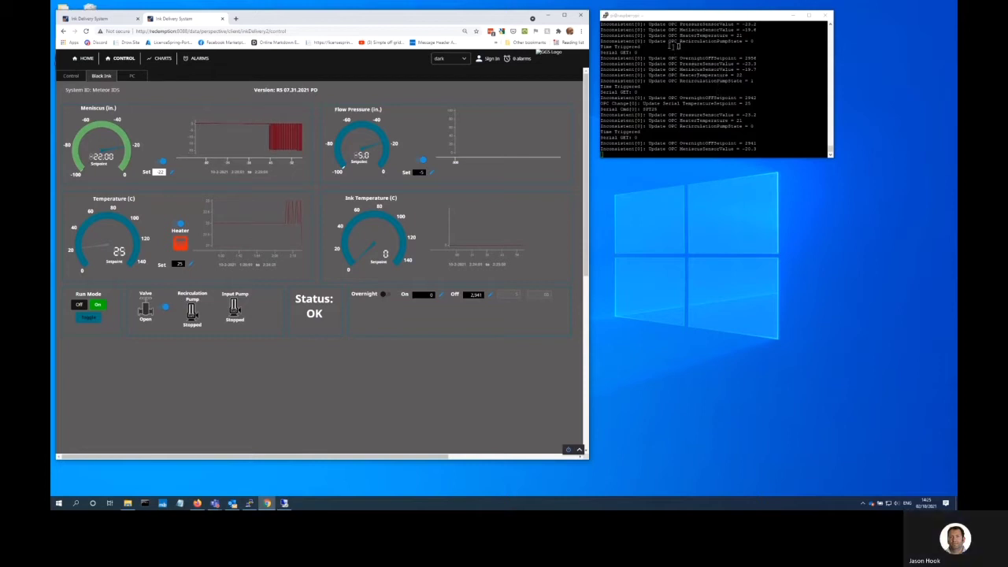
pyautogui.click(652, 19)
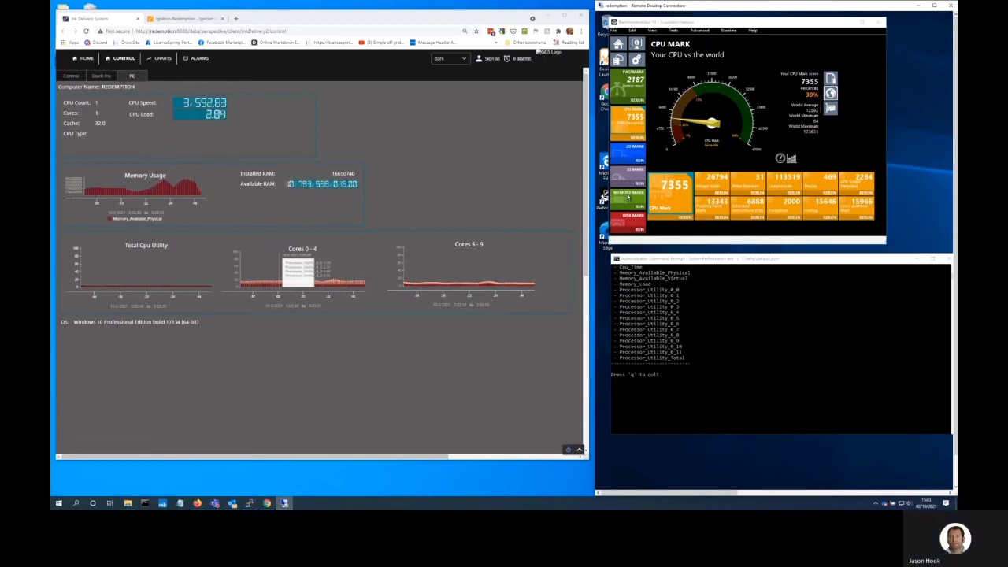
# Run the Memory Mark benchmark on the remote computer
pyautogui.click(622, 192)
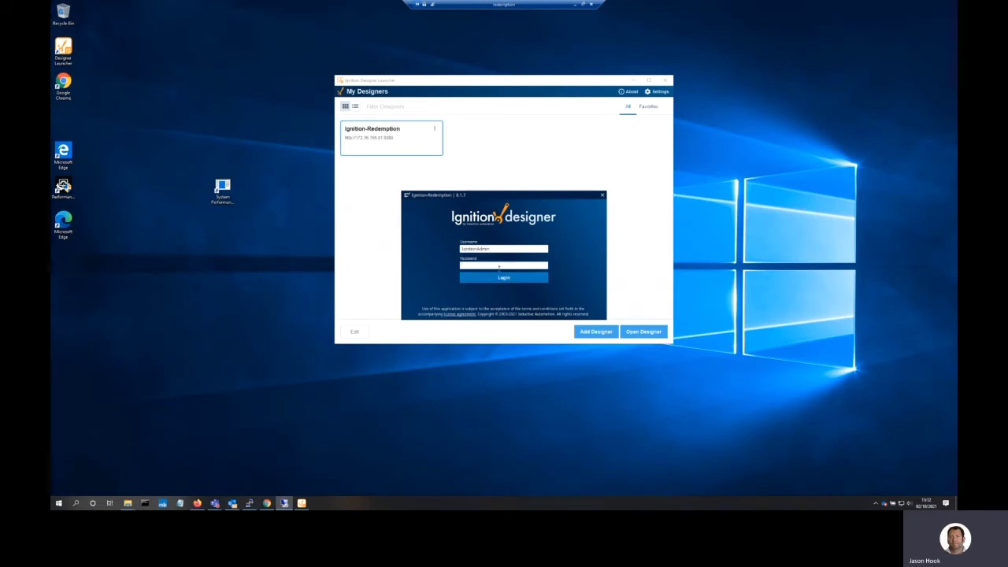
# Log in to Ignition Designer with the account password and open the inkDelivery2 project
pyautogui.hotkey('ctrl', 'v')
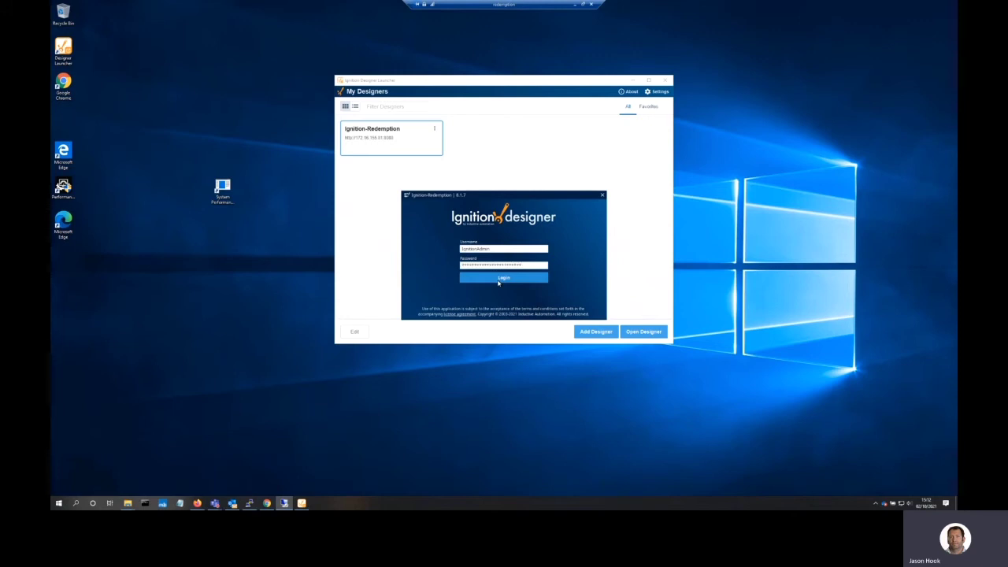
pyautogui.click(494, 279)
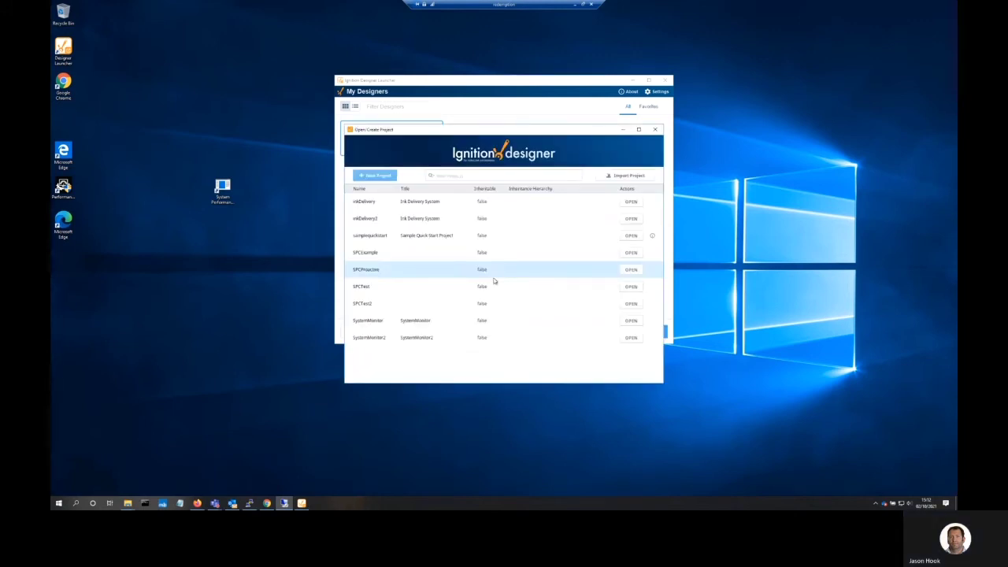
pyautogui.click(356, 220)
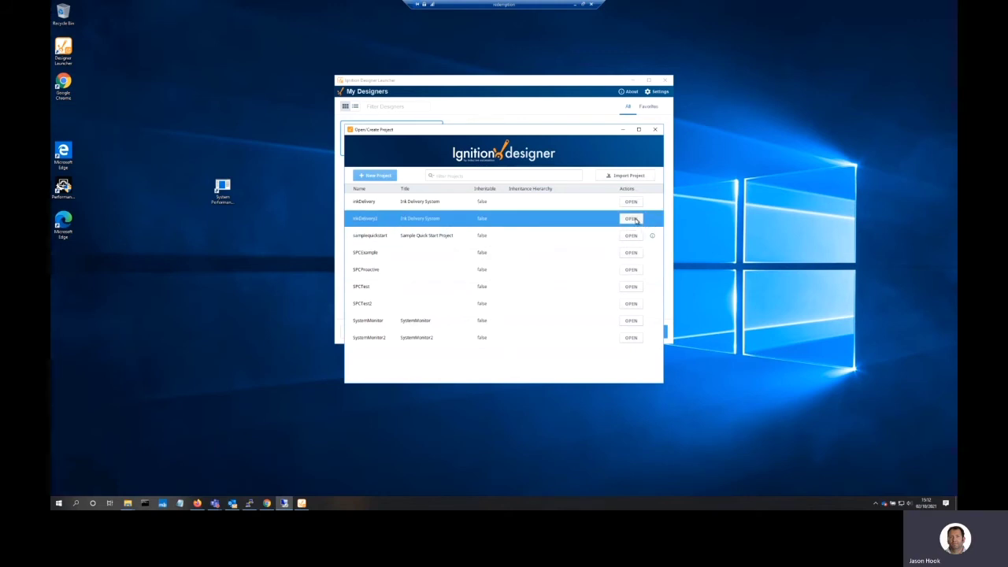
pyautogui.click(633, 219)
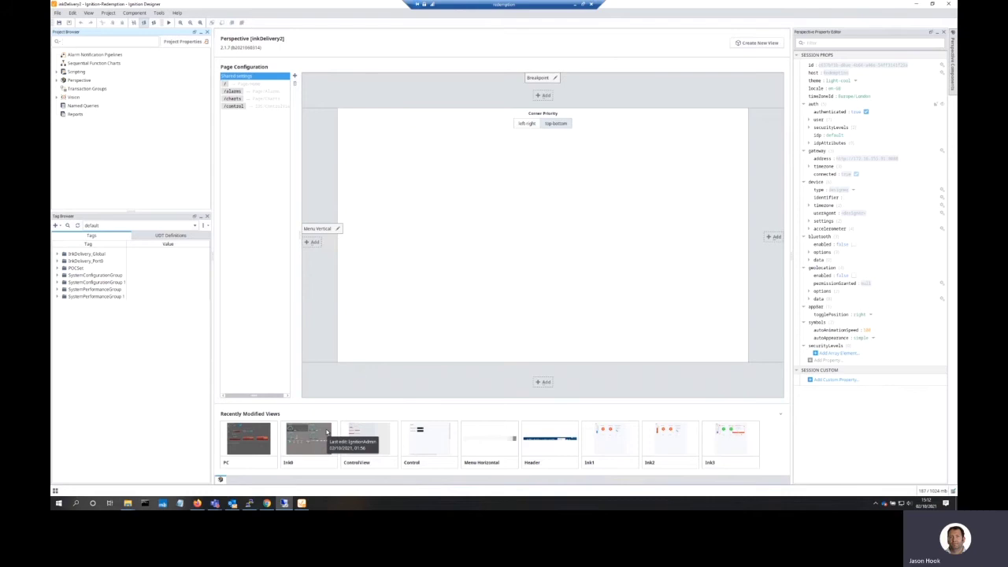
# Open the recently modified PC view and deep-select the CoordinateContainer under its root
pyautogui.click(255, 444)
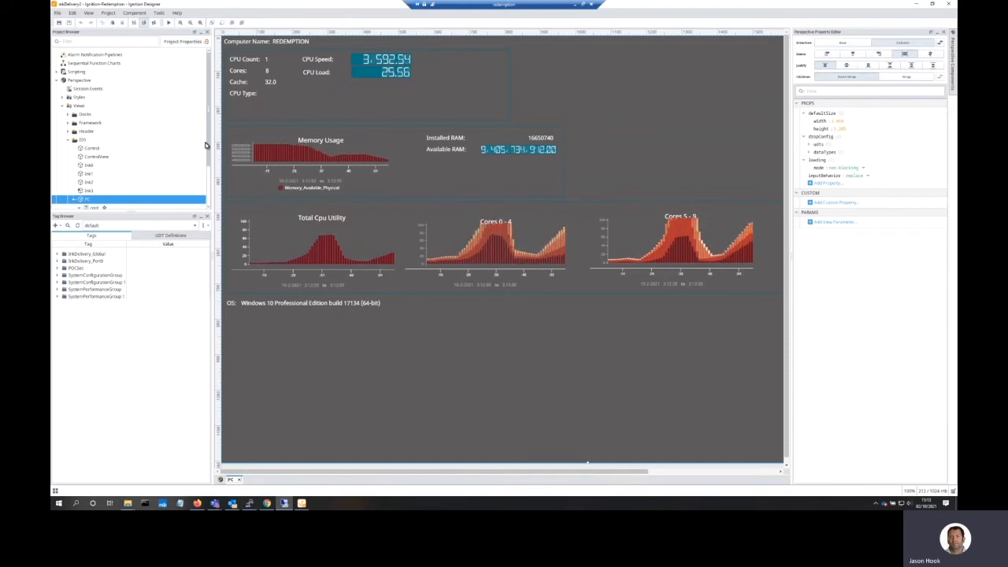
pyautogui.scroll(-2, 114, 183)
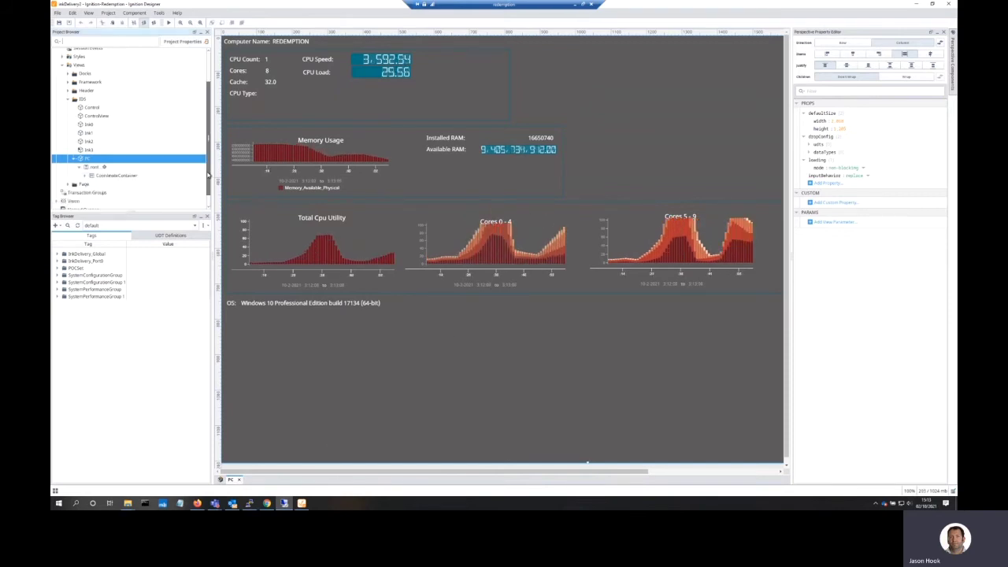
pyautogui.click(115, 176)
pyautogui.rightClick(127, 179)
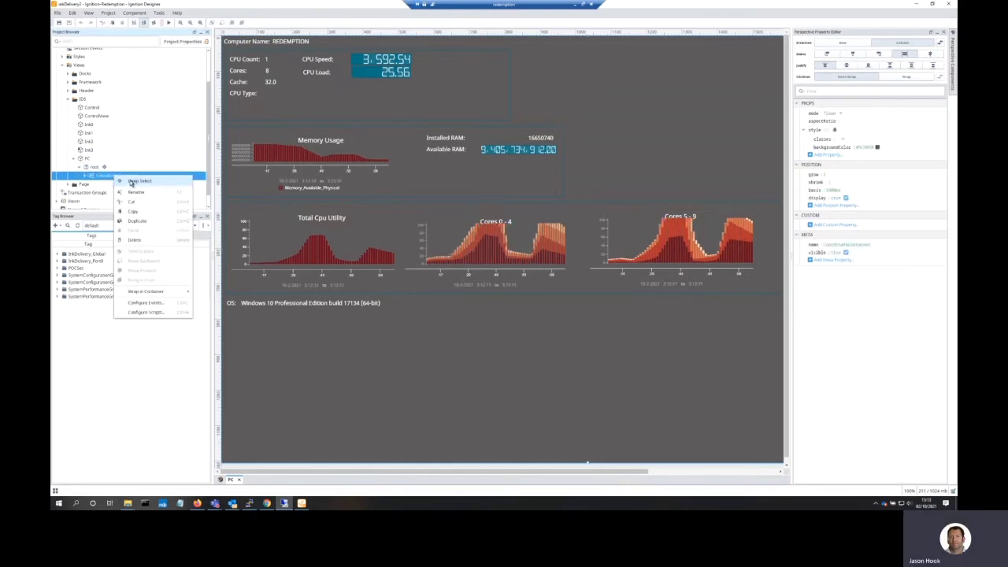
pyautogui.click(132, 181)
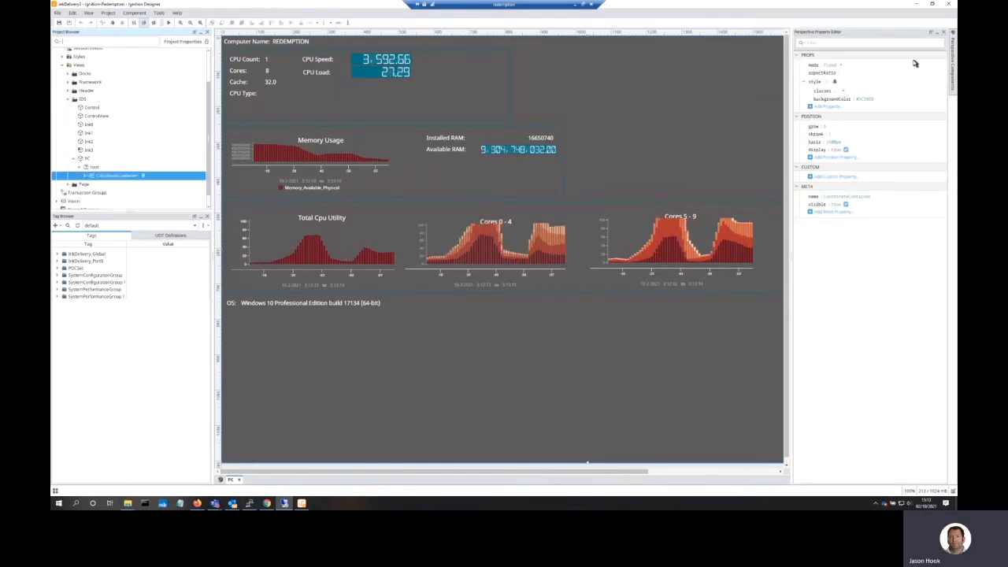
# Add a Fixed coordinate container of about 200 × 200 in the empty area beside the RAM values
pyautogui.click(951, 68)
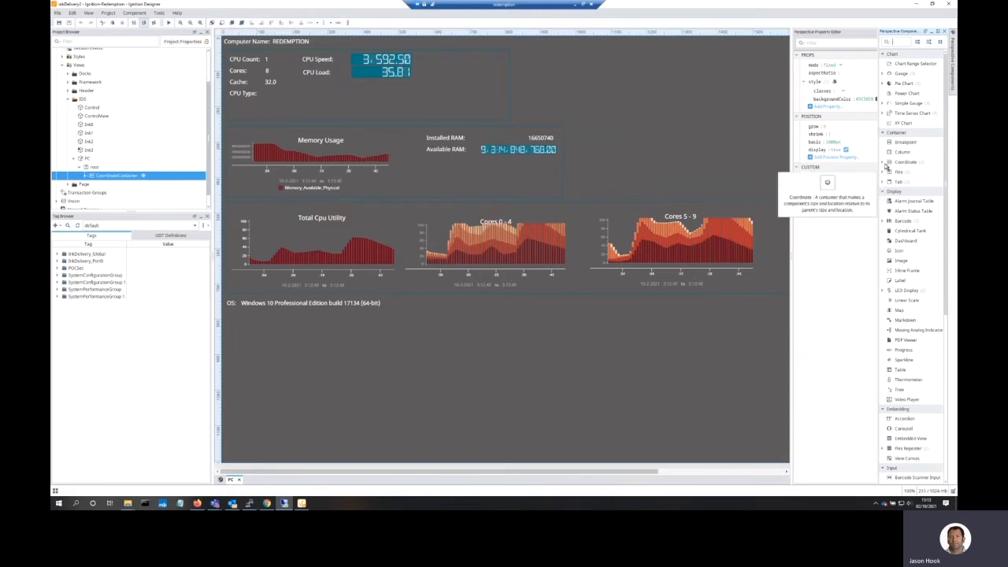
pyautogui.click(883, 162)
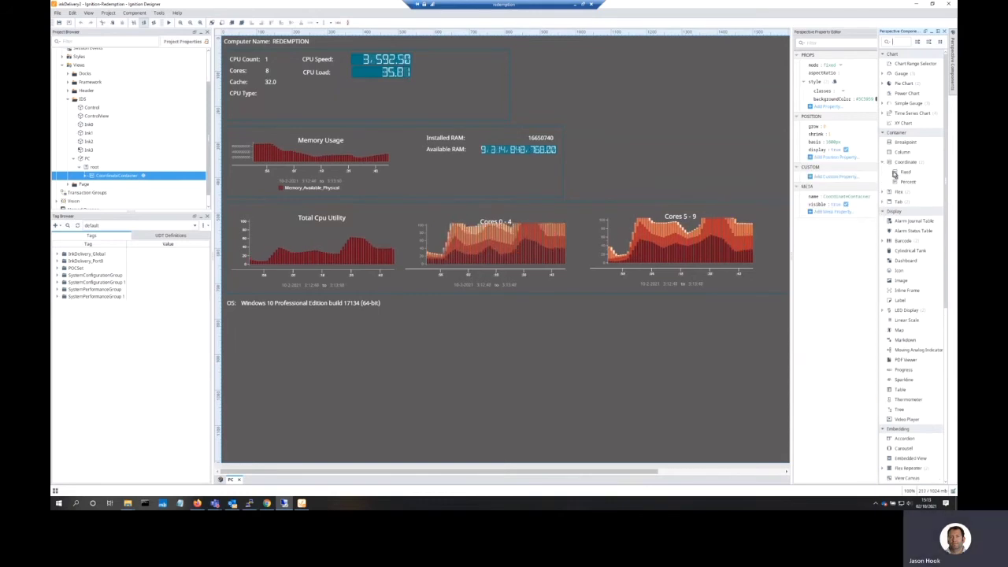
pyautogui.moveTo(895, 173); pyautogui.dragTo(644, 145)
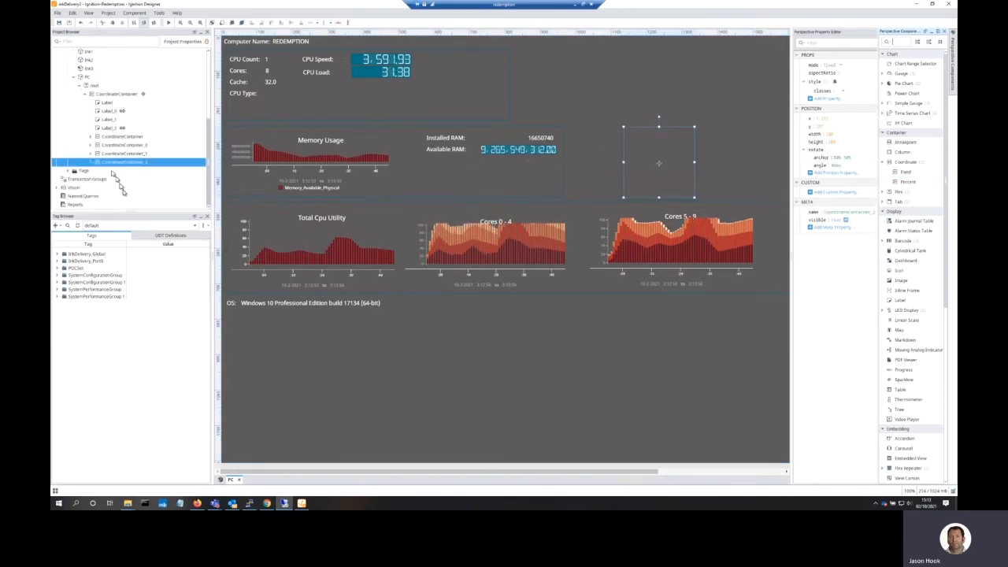
# Deep-select the new coordinate container and give it a solid border with a width of 0.5
pyautogui.rightClick(117, 163)
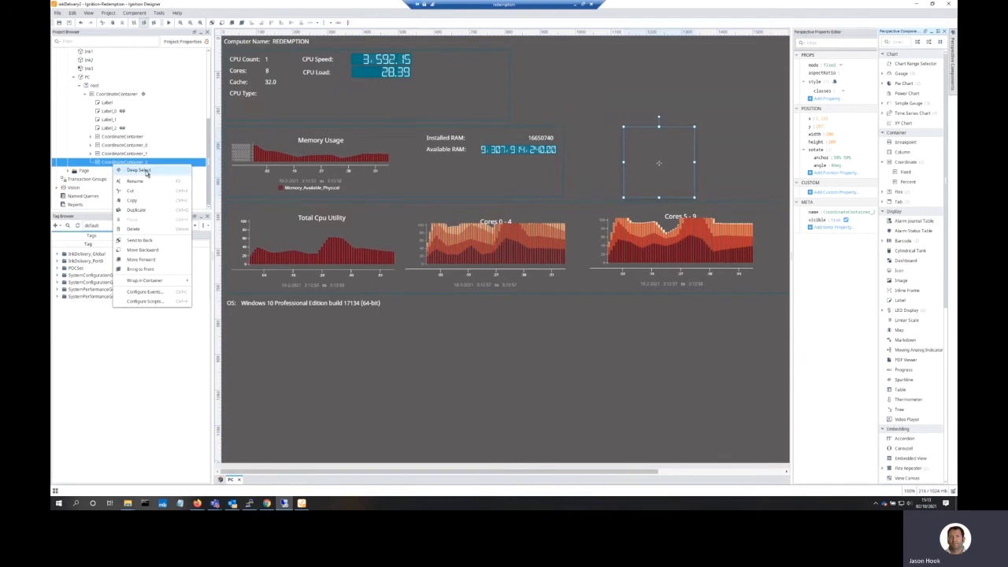
pyautogui.click(136, 170)
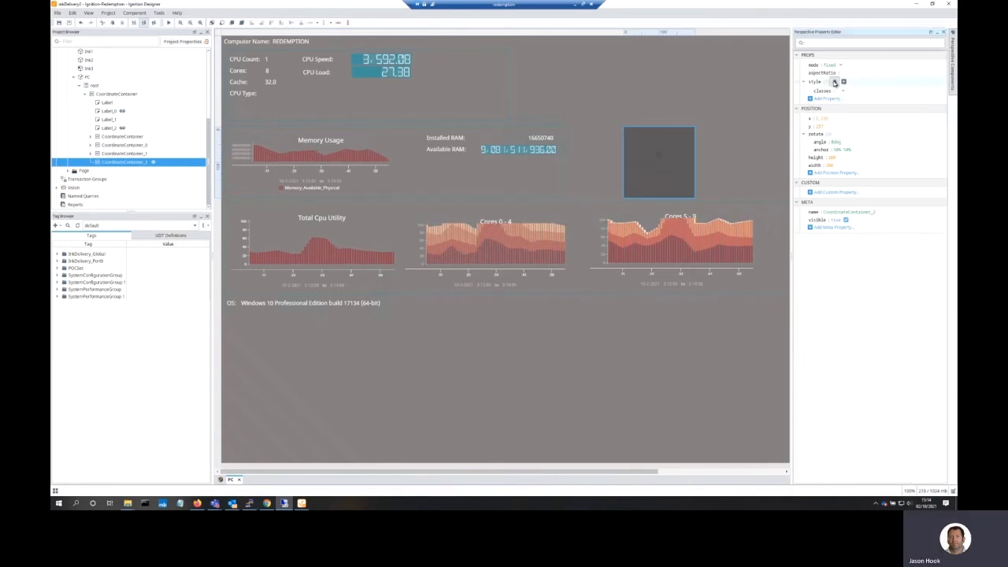
pyautogui.click(835, 82)
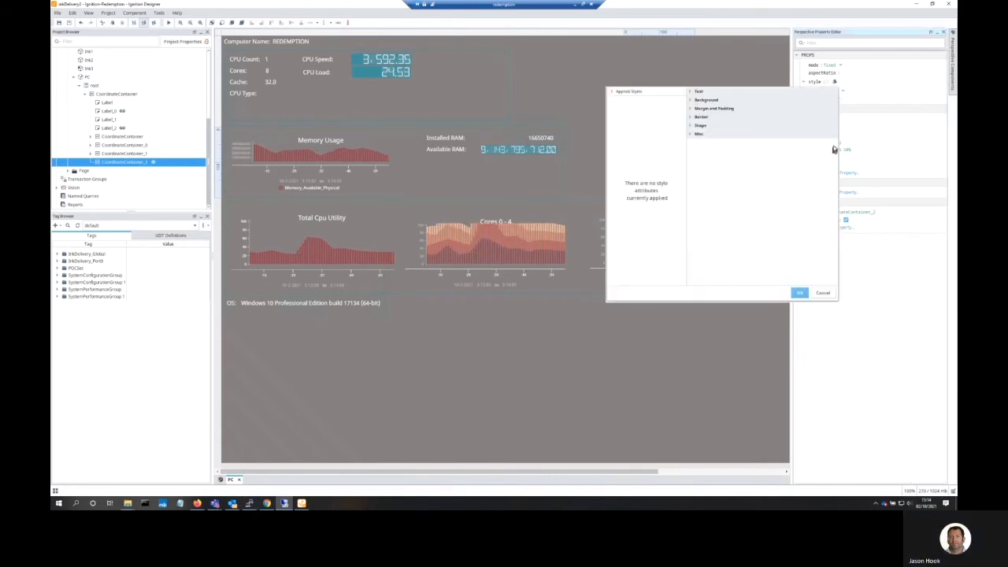
pyautogui.click(693, 117)
pyautogui.click(718, 154)
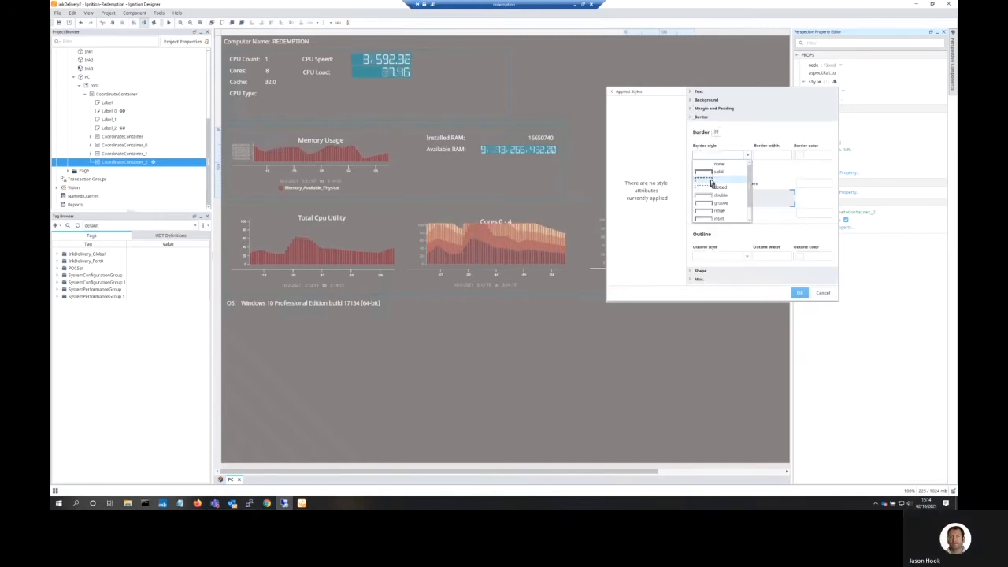
pyautogui.click(713, 170)
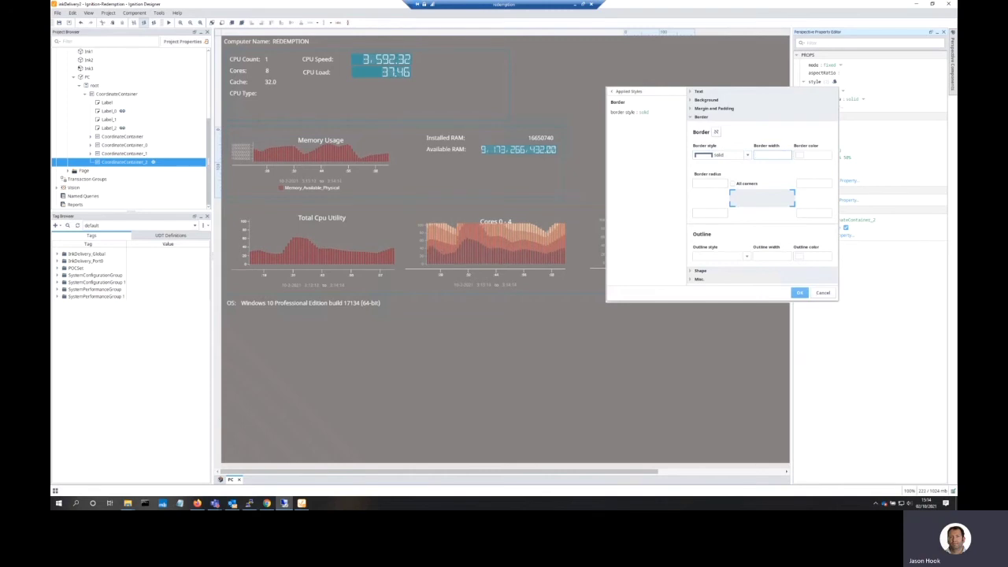
pyautogui.write('0.5')
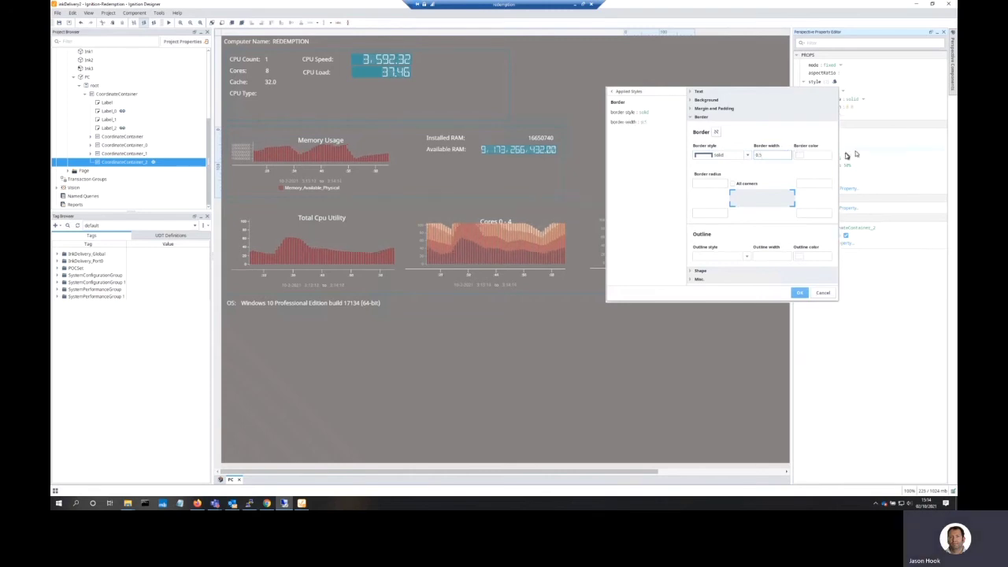
# Try to set the container's border colour to hex 008080, and apply the border style
pyautogui.click(801, 155)
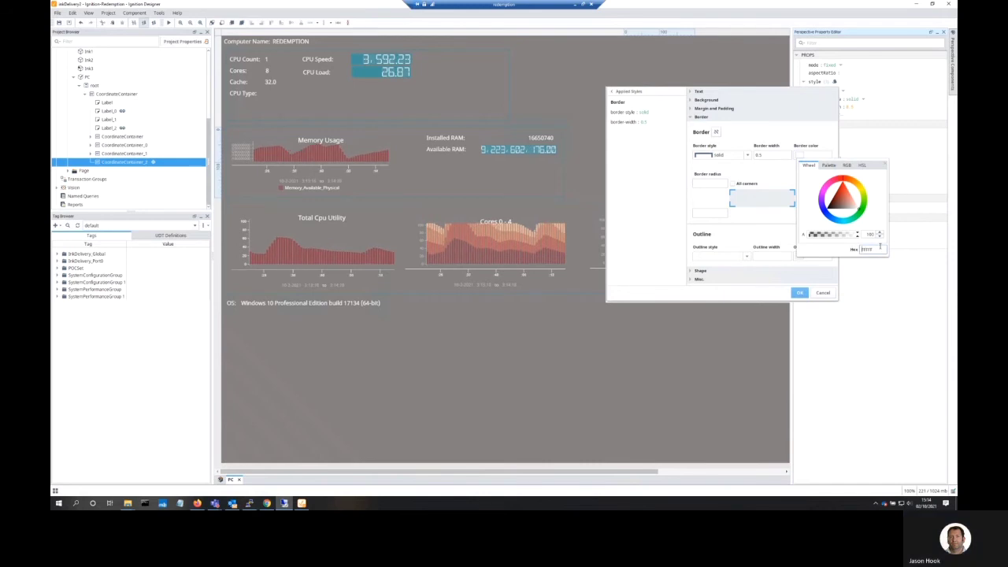
pyautogui.write('000000')
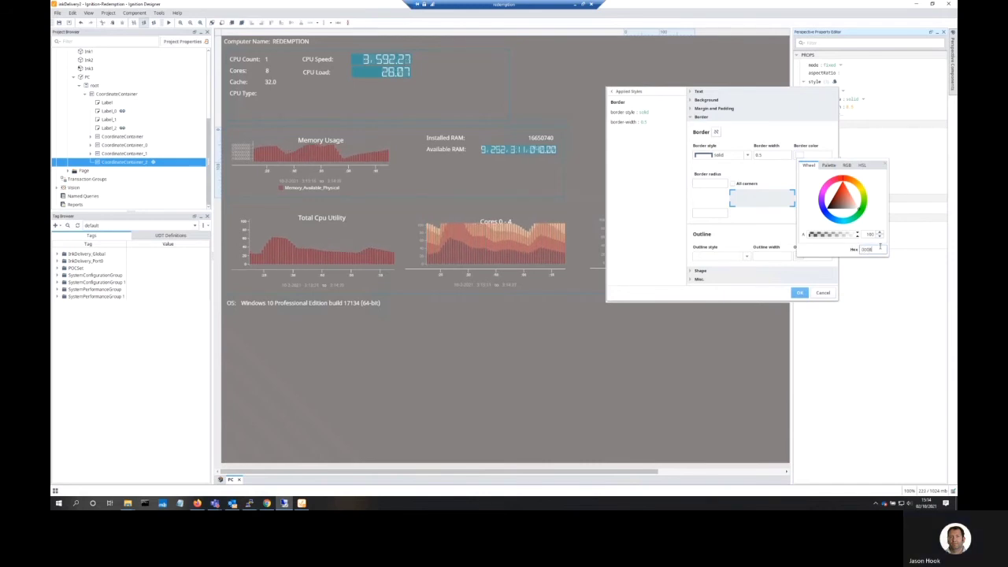
pyautogui.write('80')
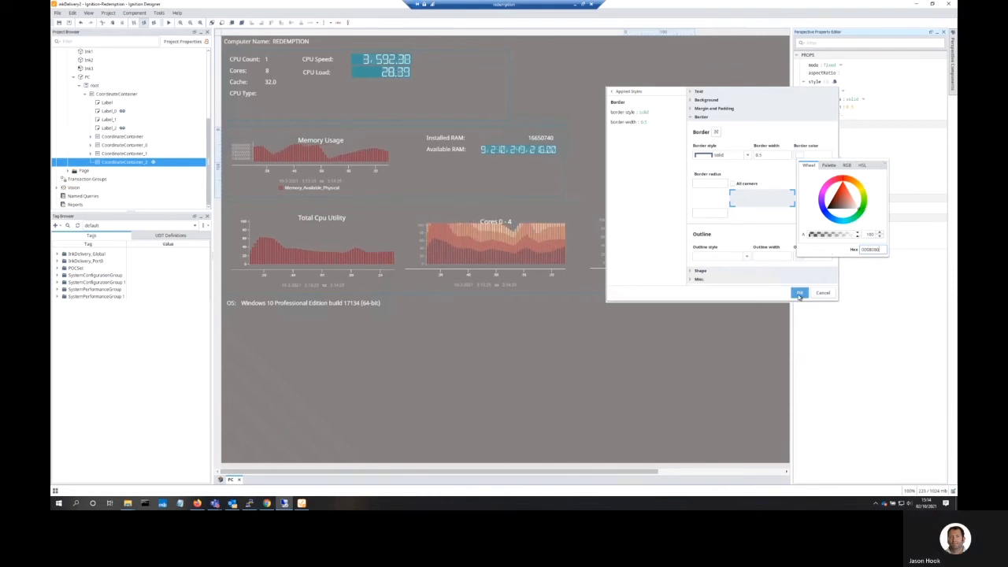
pyautogui.click(884, 165)
pyautogui.click(799, 292)
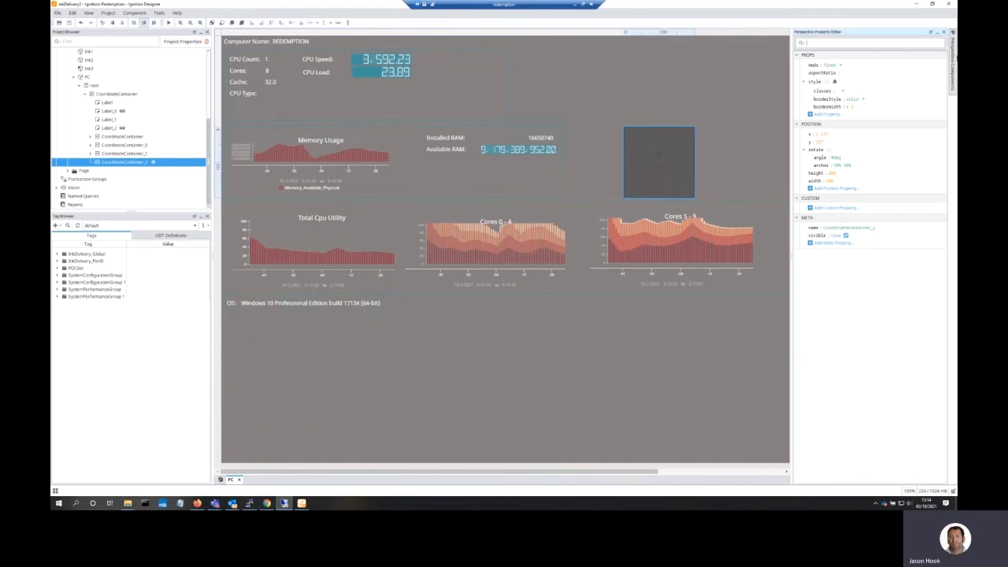
# Place an LED Display inside the new coordinate container and select the container in its parent
pyautogui.moveTo(952, 59)
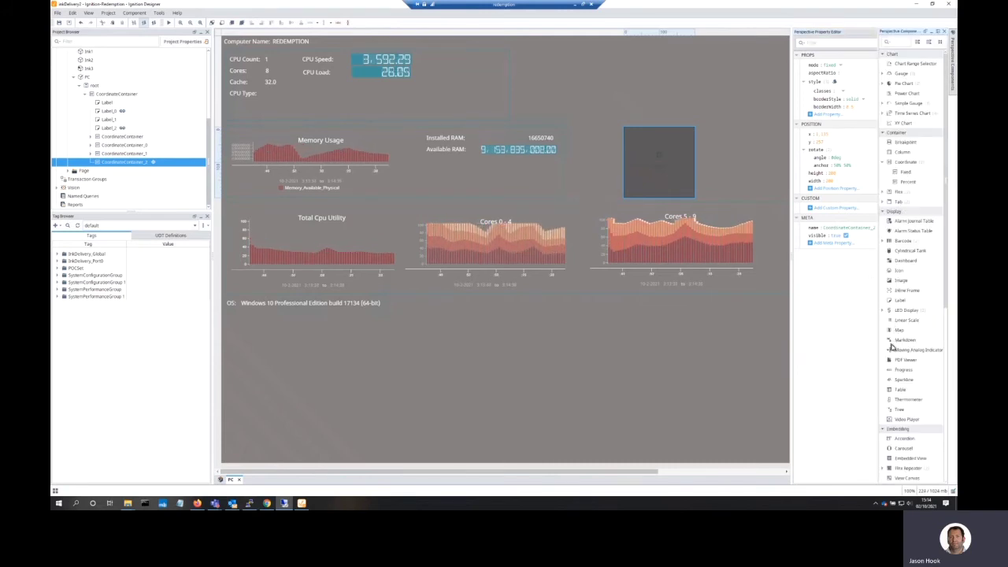
pyautogui.click(899, 311)
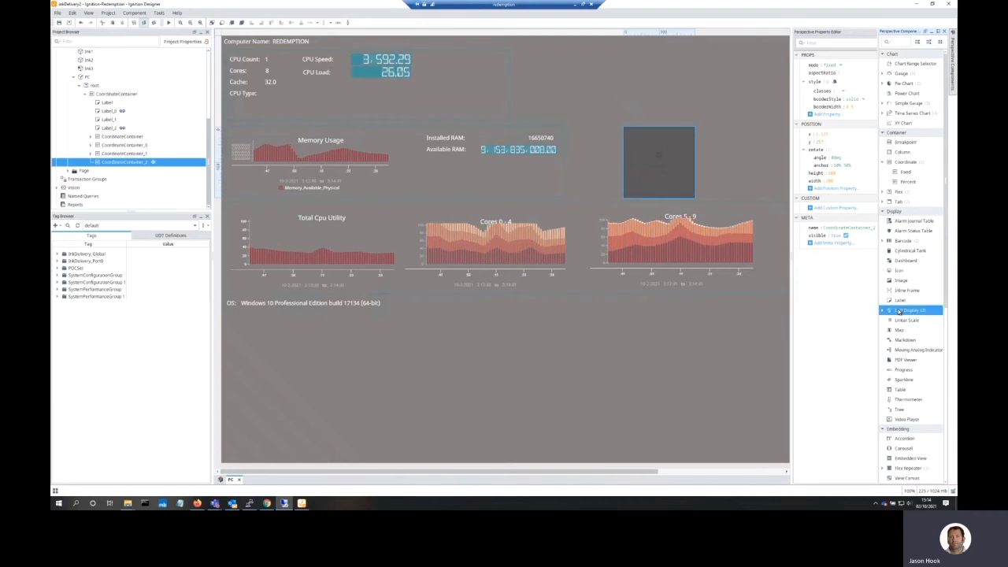
pyautogui.click(655, 202)
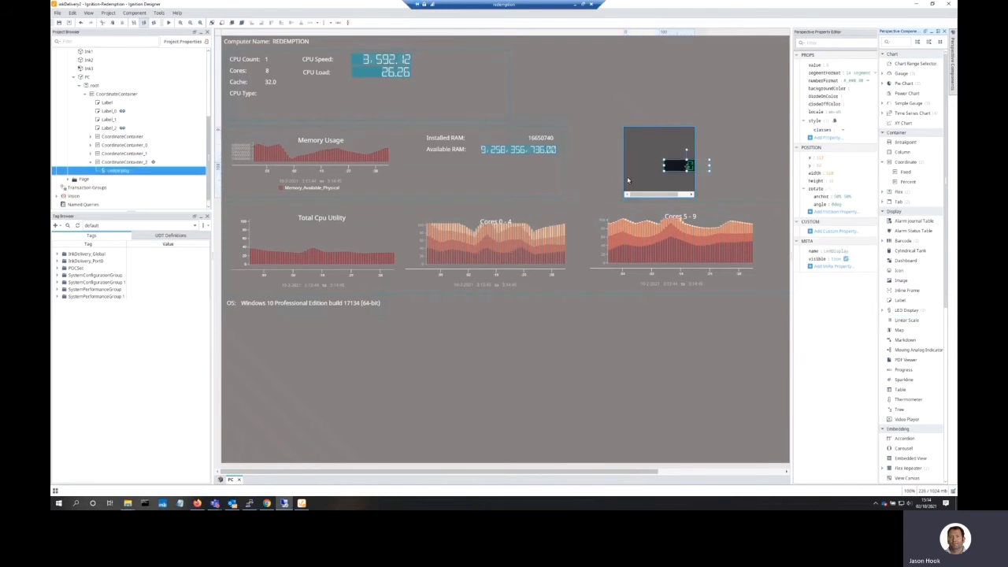
pyautogui.click(625, 177)
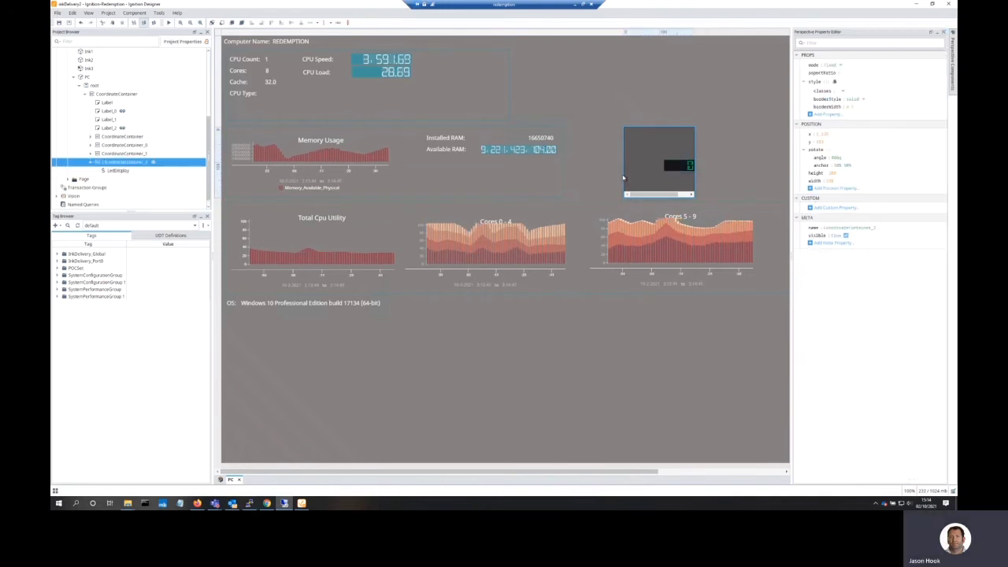
pyautogui.click(624, 165)
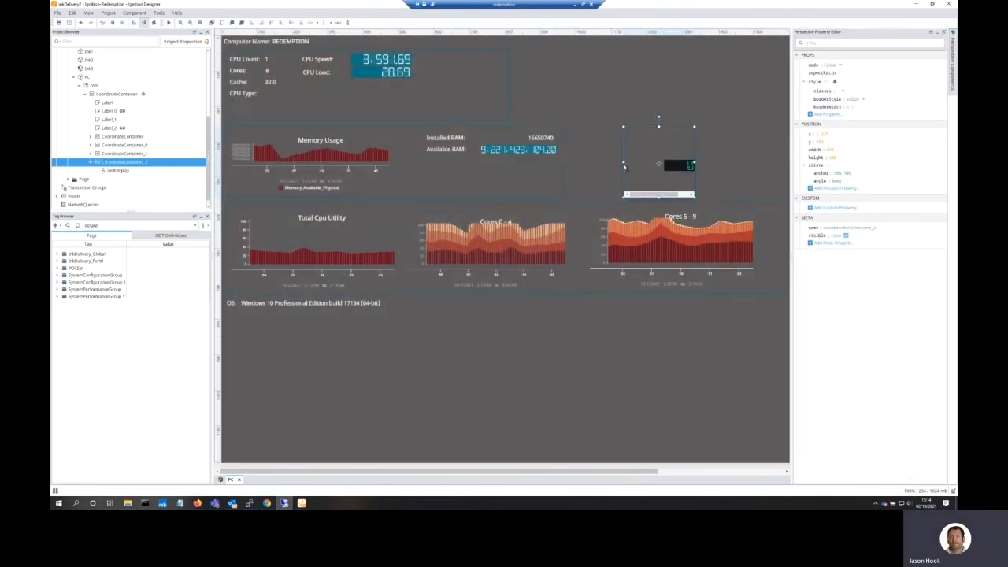
# Widen the new coordinate container on both sides, and stretch the LED display inside it to a width of about 282
pyautogui.moveTo(572, 162); pyautogui.dragTo(571, 161)
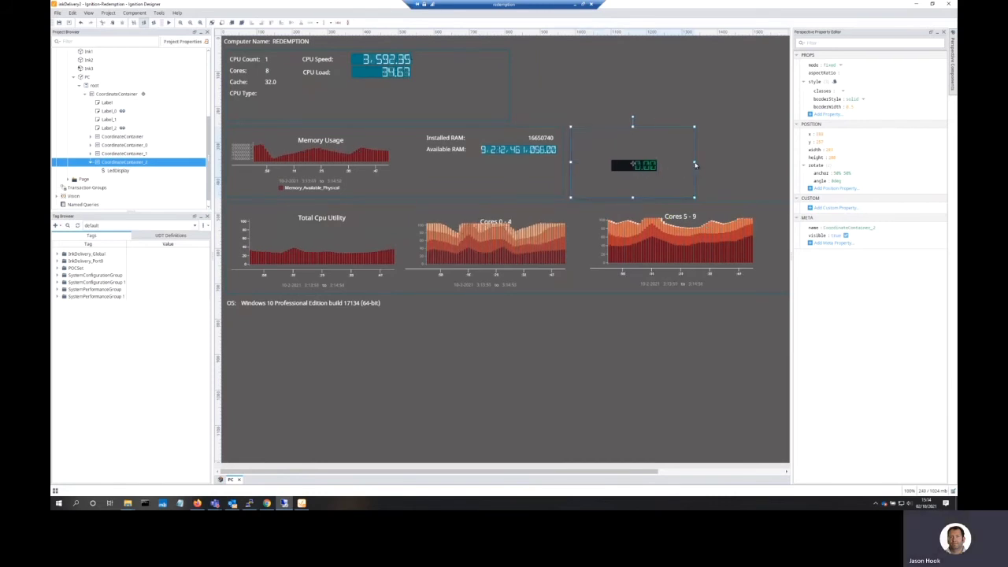
pyautogui.moveTo(738, 156); pyautogui.dragTo(750, 169)
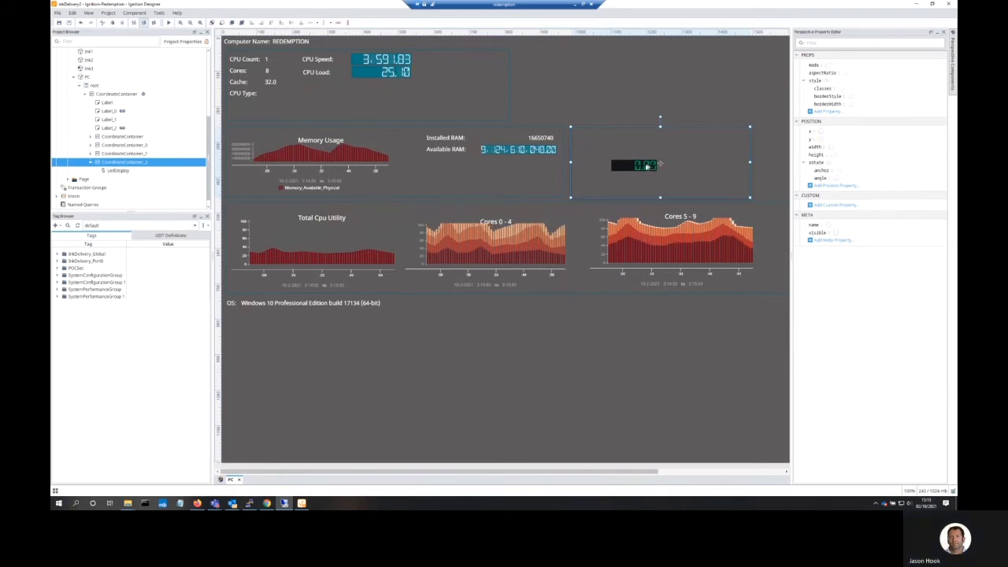
pyautogui.doubleClick(619, 160)
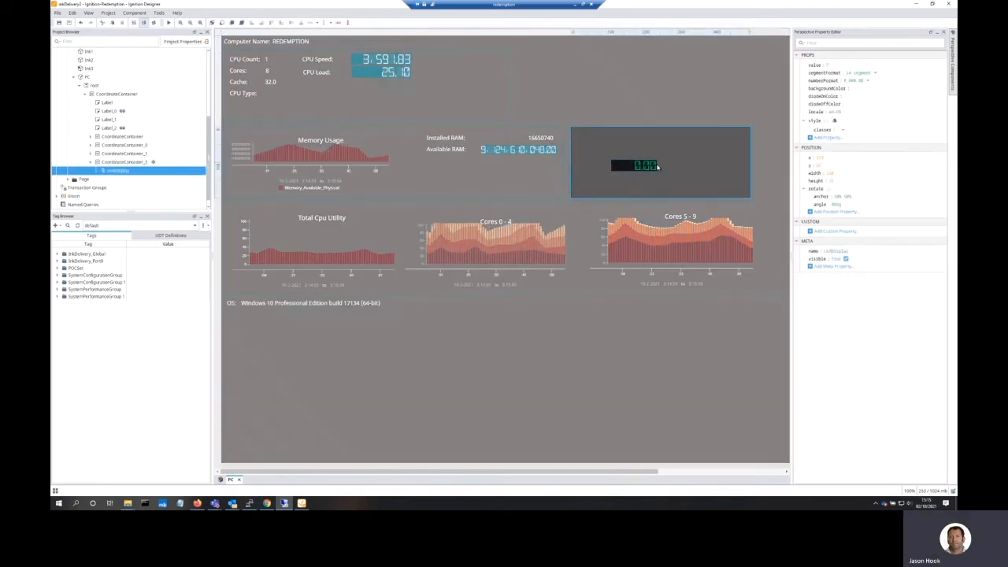
pyautogui.click(652, 165)
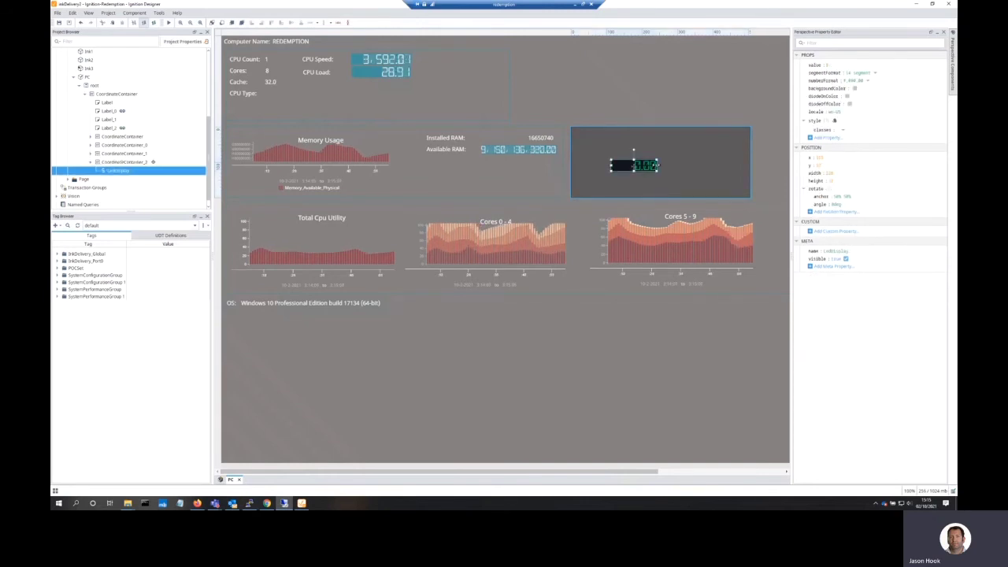
pyautogui.moveTo(711, 166); pyautogui.dragTo(713, 166)
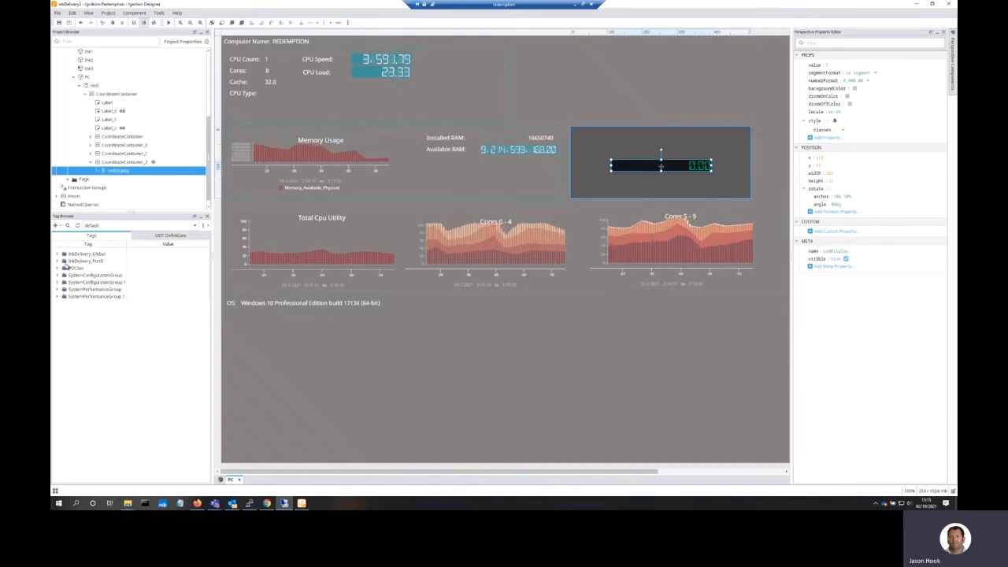
# Expand the SystemPerformance tags under SystemPerformanceGroup 1 and start a tag binding on the LED display's value
pyautogui.click(61, 296)
pyautogui.click(65, 303)
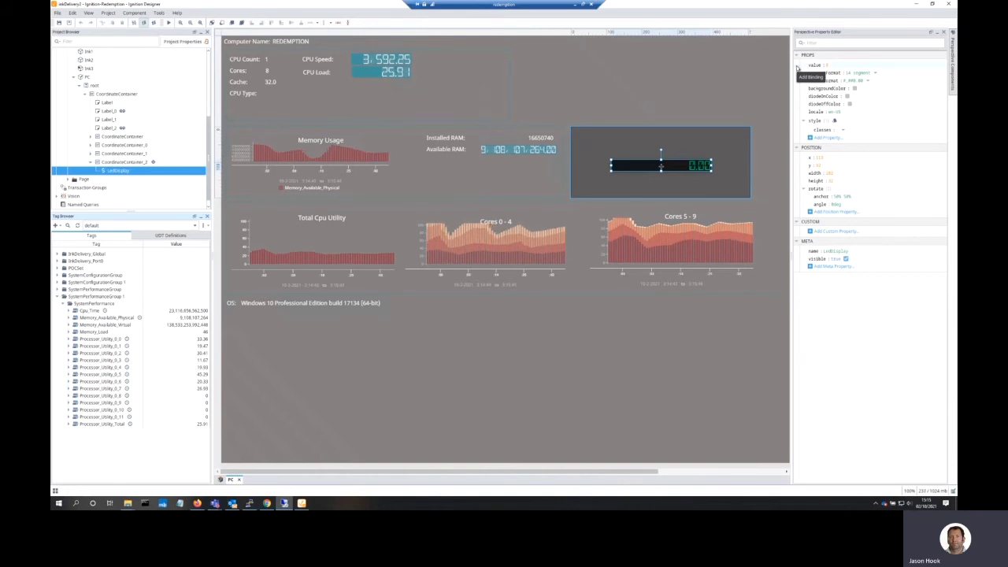
pyautogui.click(797, 68)
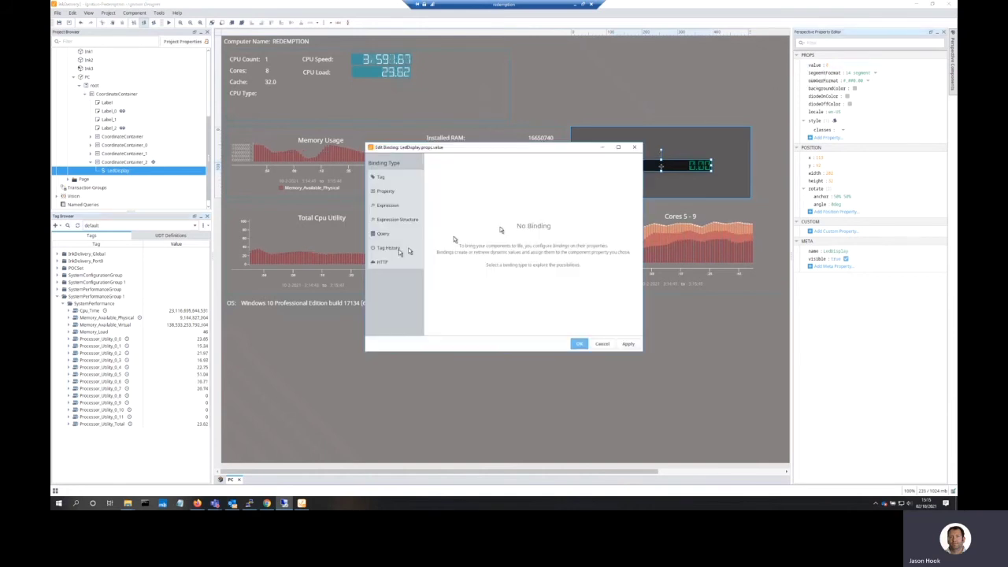
pyautogui.click(385, 177)
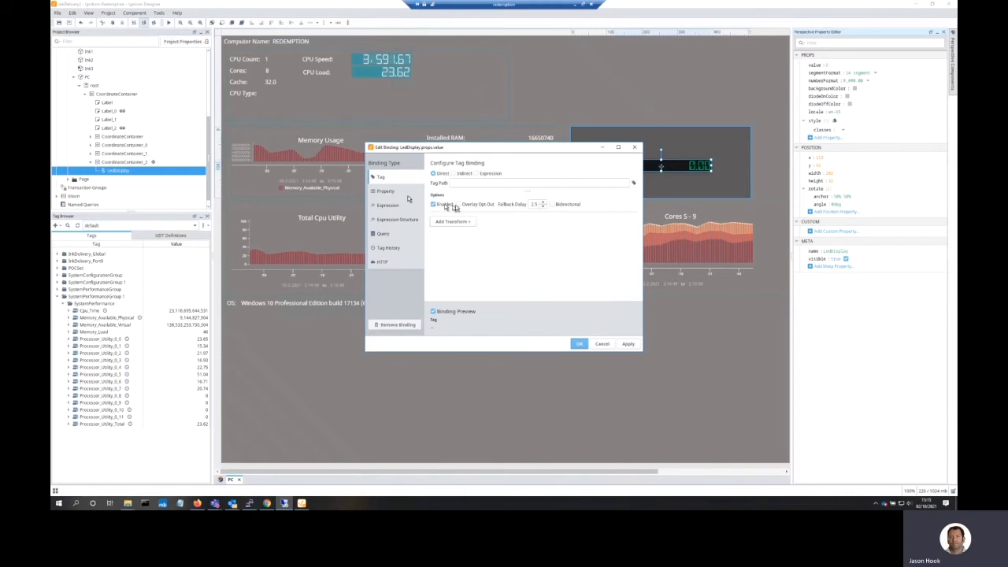
# Bind the LED display's value to the Cpu_Time tag in SystemPerformanceGroup 1/SystemPerformance of the default provider
pyautogui.click(633, 183)
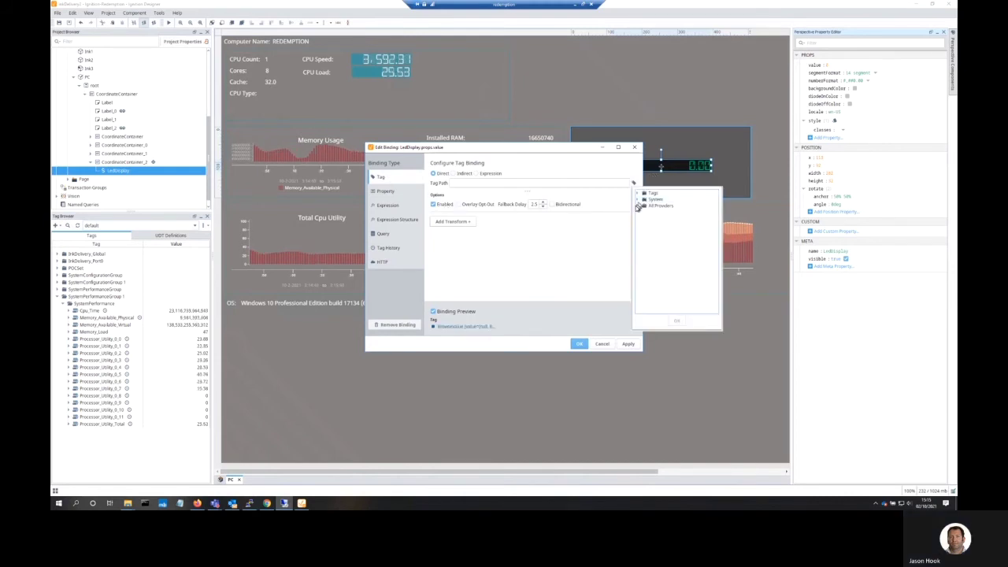
pyautogui.click(644, 205)
pyautogui.click(643, 212)
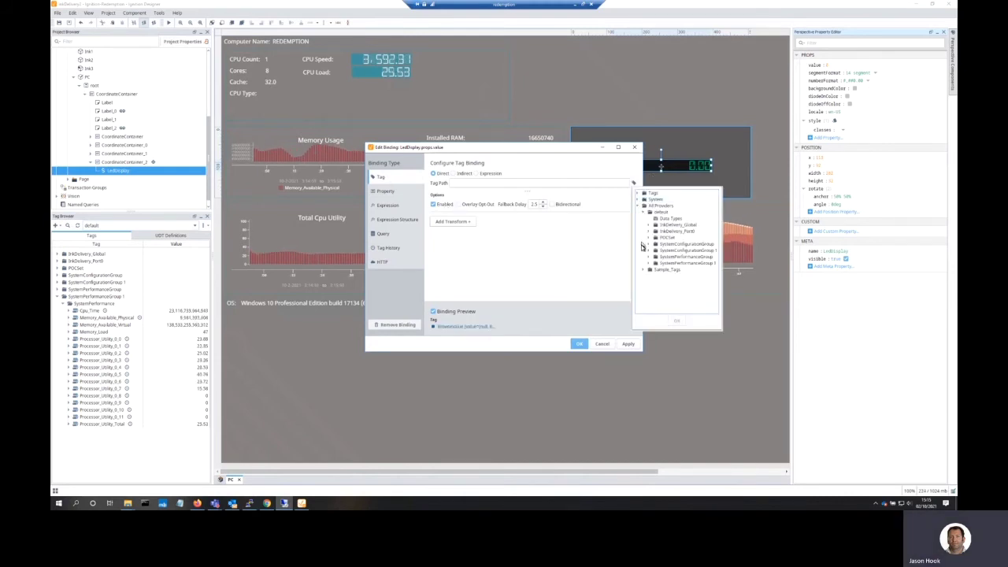
pyautogui.click(648, 264)
pyautogui.click(653, 270)
pyautogui.click(675, 276)
pyautogui.click(677, 322)
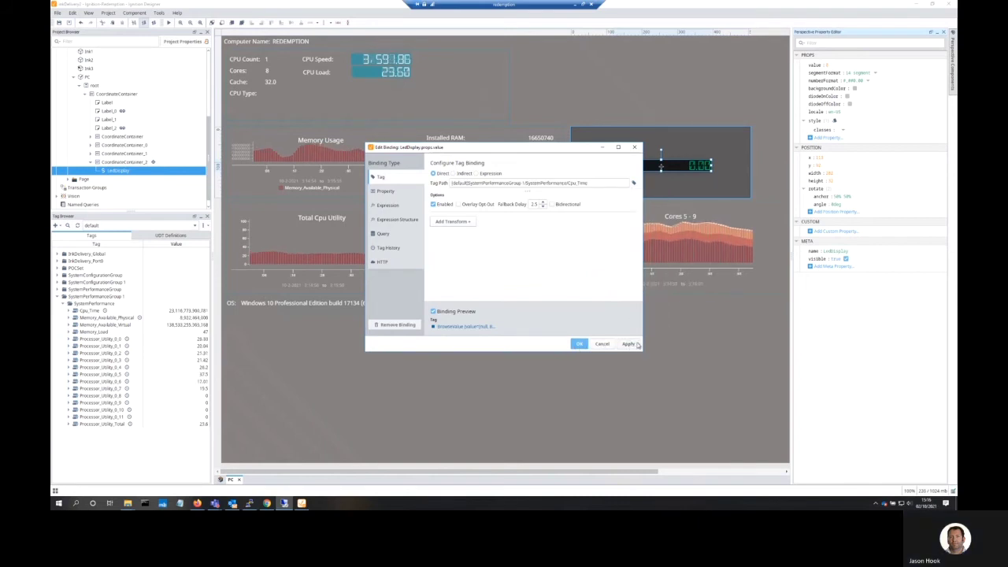
pyautogui.click(581, 344)
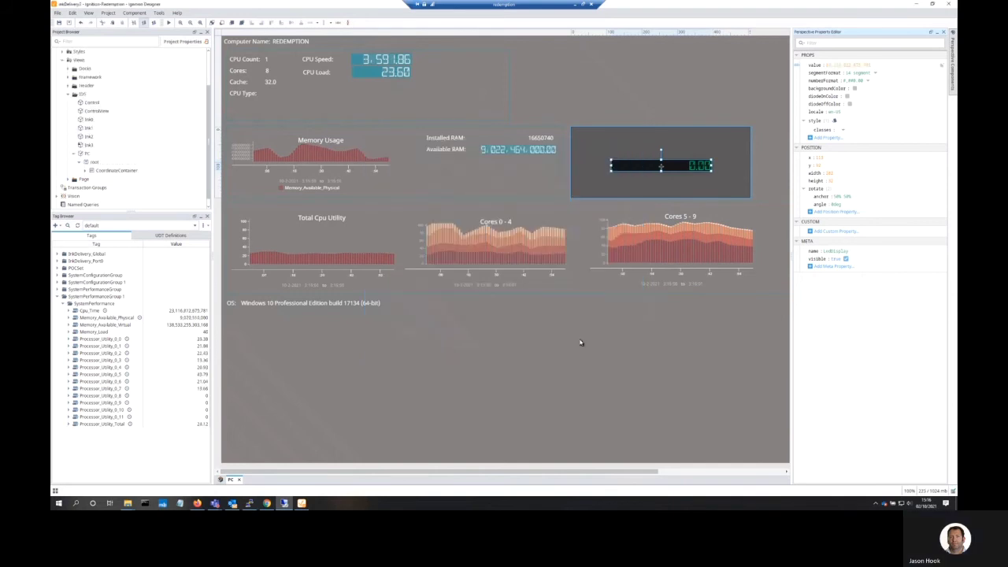
# Extend the LED display on both sides to a width of about 424 within its container
pyautogui.click(612, 167)
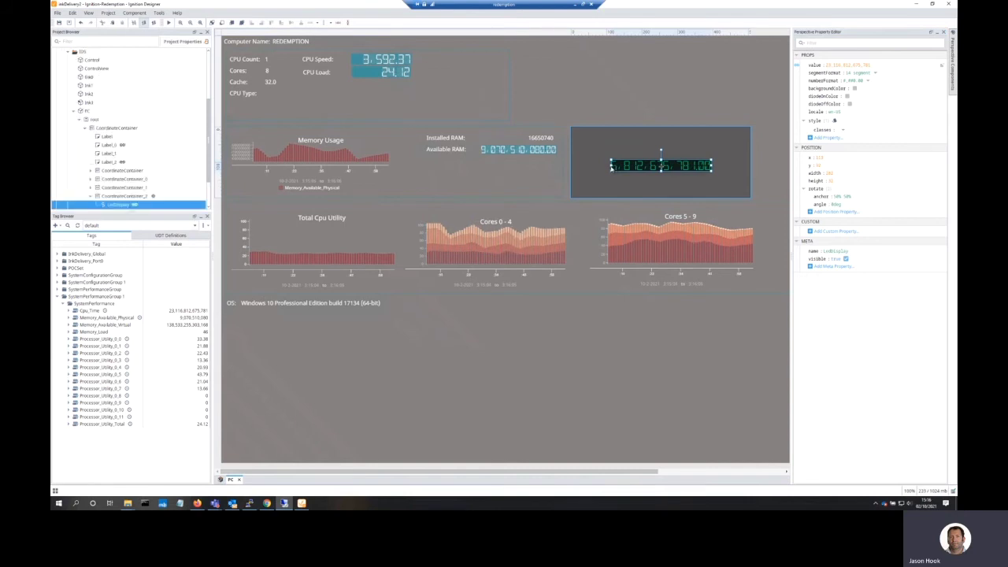
pyautogui.moveTo(612, 167); pyautogui.dragTo(574, 166)
pyautogui.moveTo(711, 166); pyautogui.dragTo(729, 164)
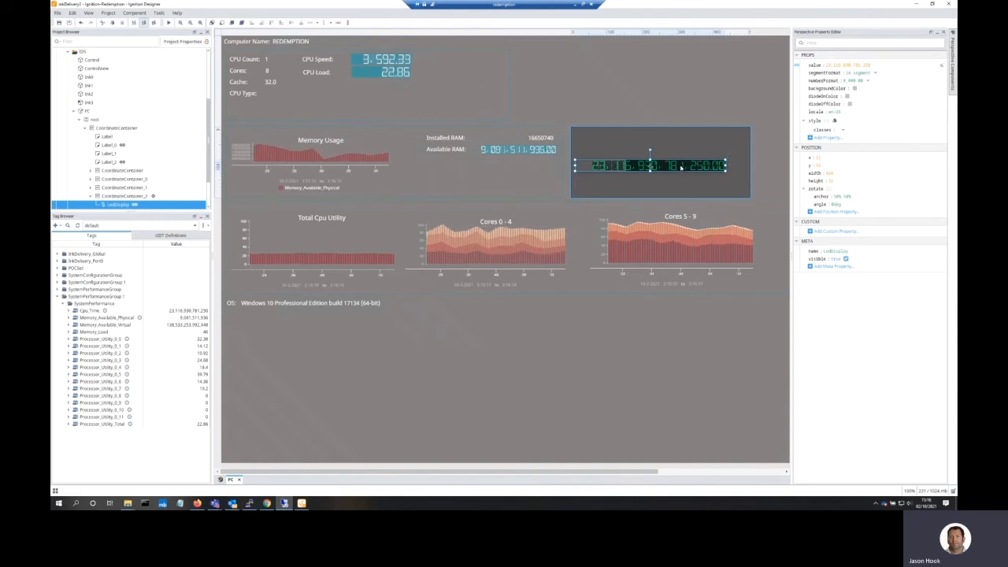
# Save the project, switch to the Ink Delivery System session in the browser and load the project update there
pyautogui.hotkey('ctrl', 's')
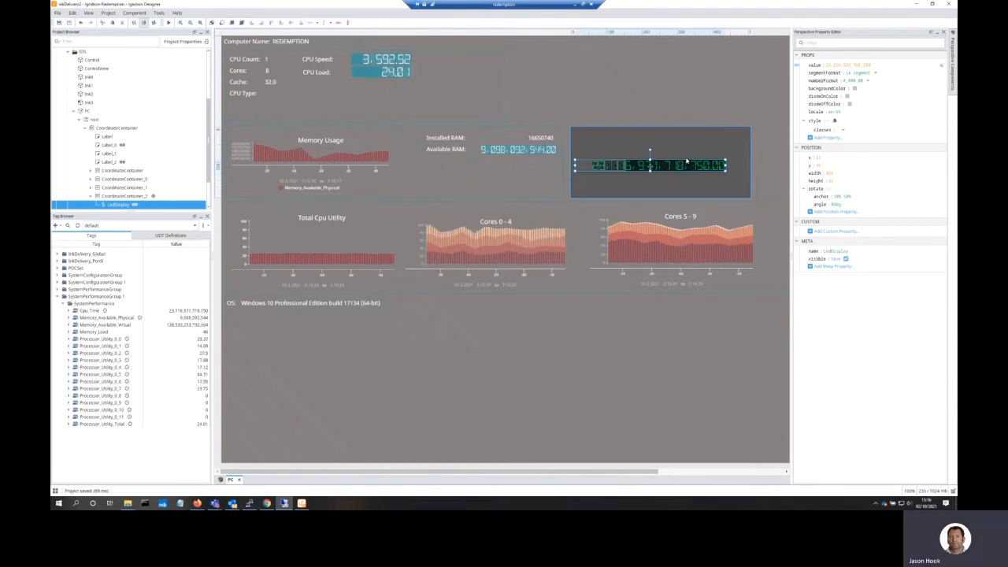
pyautogui.click(583, 4)
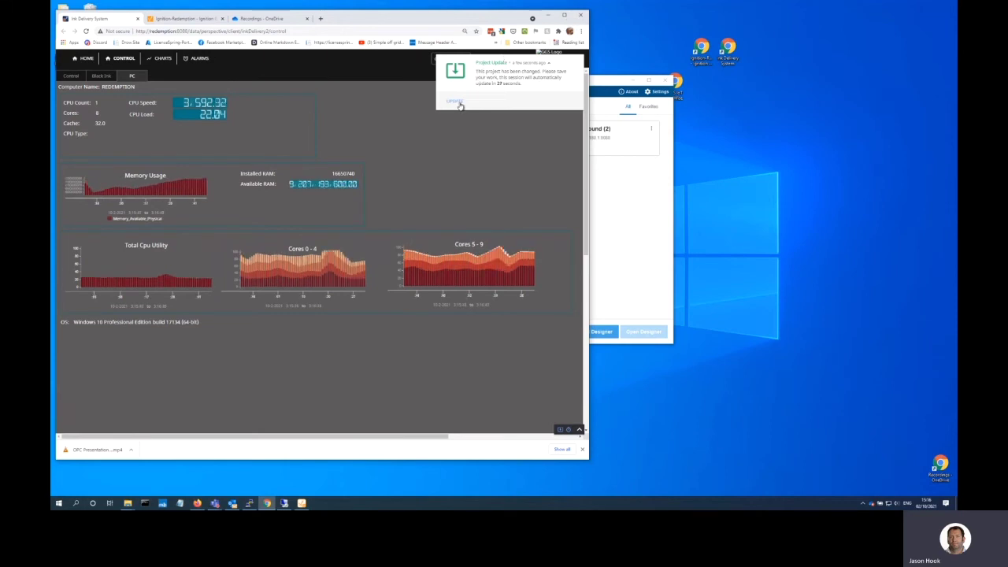
pyautogui.click(479, 119)
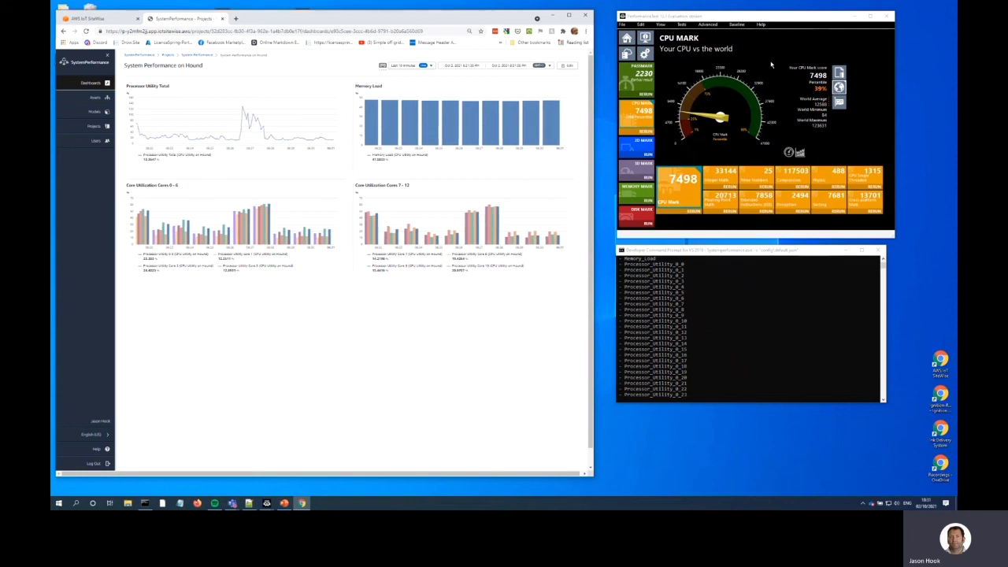
# Rerun all CPU Mark tests in PerformanceTest
pyautogui.click(643, 131)
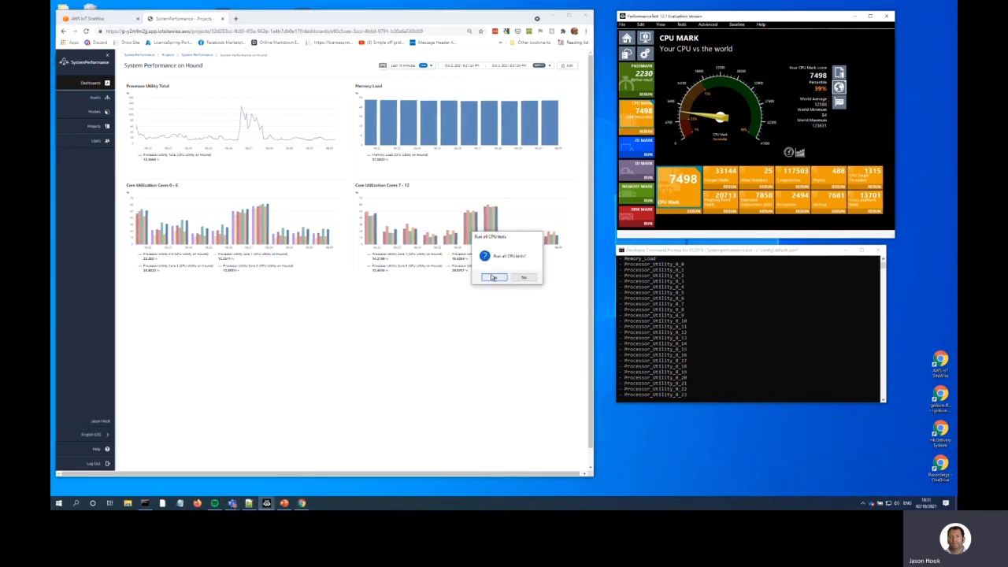
pyautogui.click(495, 277)
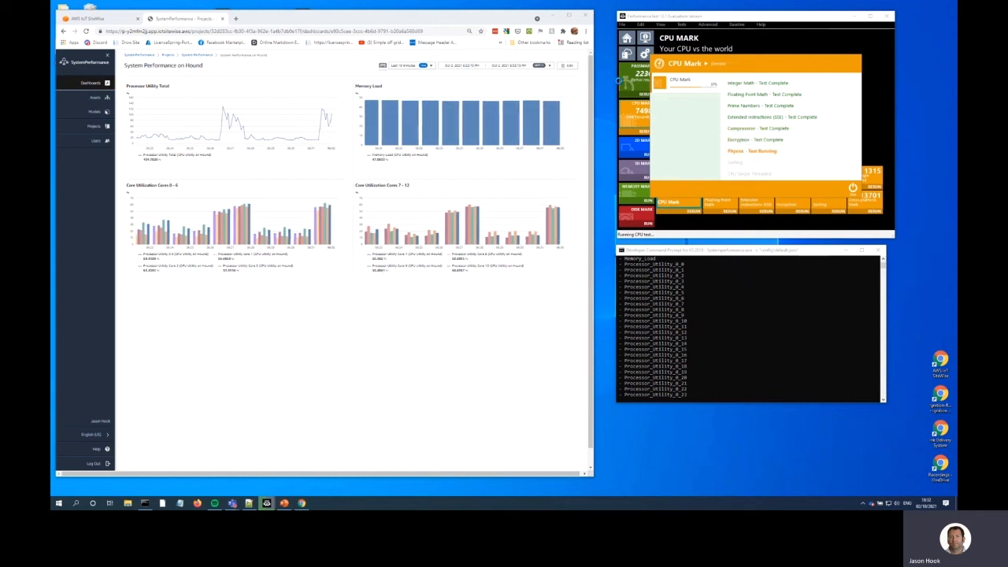
# Add an Available Physical Memory chart below Core Utilization Cores 0-6 on the AWS IoT SiteWise dashboard, show its visualization options, and save the dashboard
pyautogui.click(568, 66)
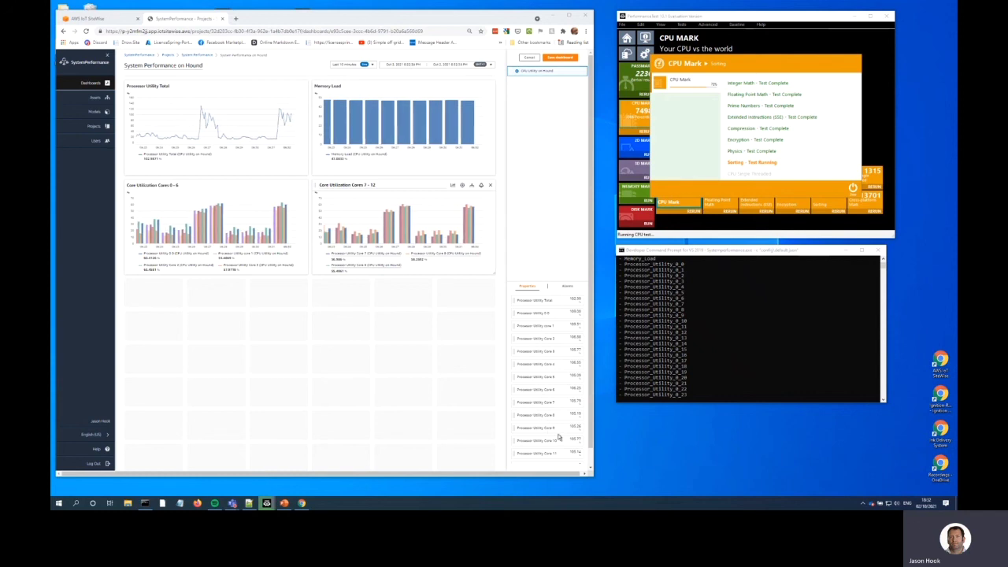
pyautogui.scroll(-3, 544, 425)
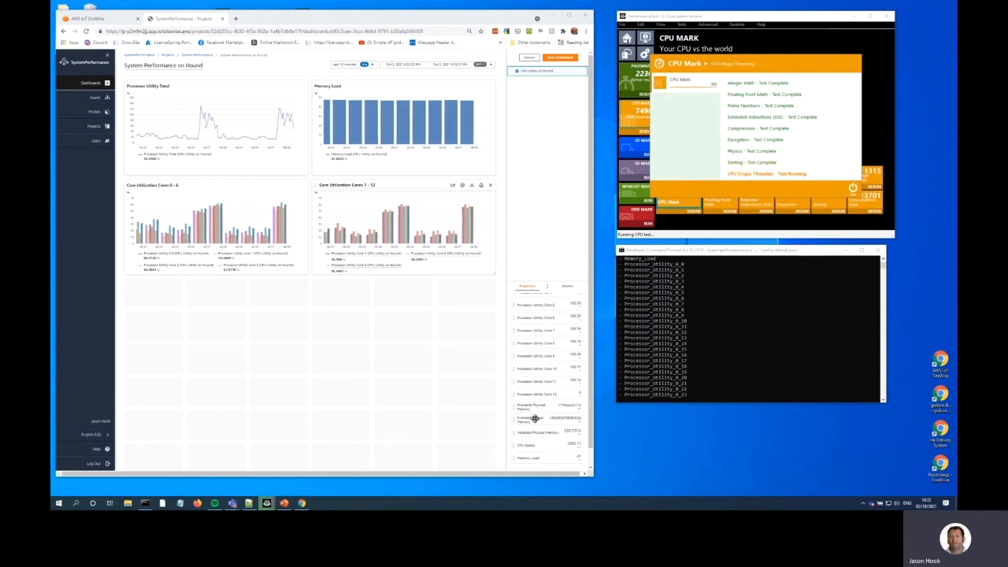
pyautogui.moveTo(530, 407); pyautogui.dragTo(180, 296)
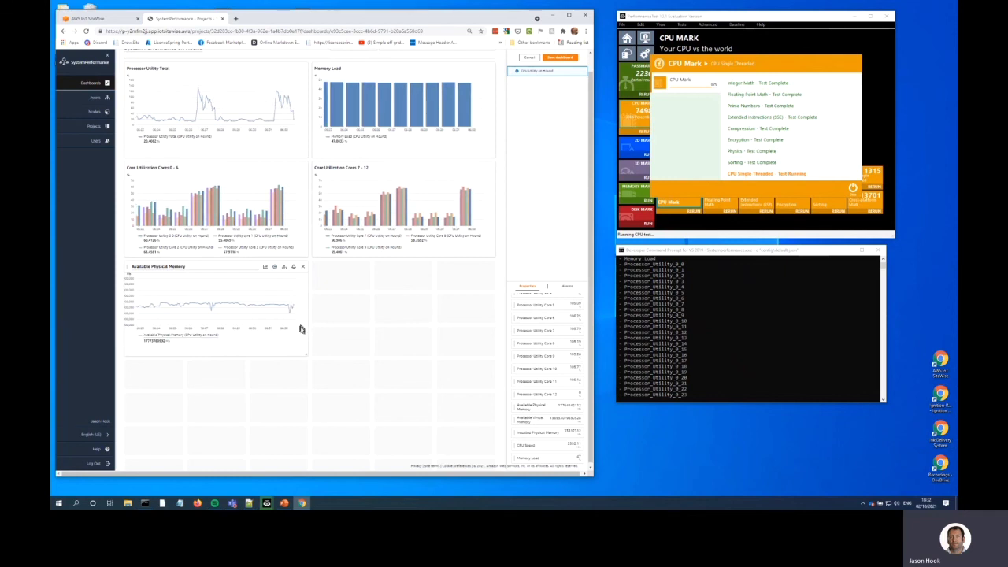
pyautogui.click(264, 269)
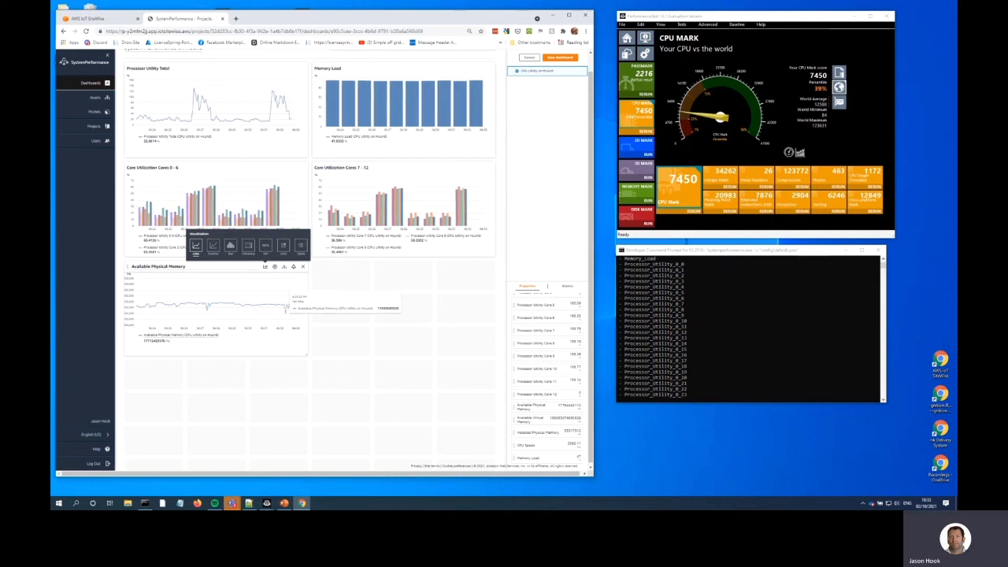
pyautogui.click(561, 58)
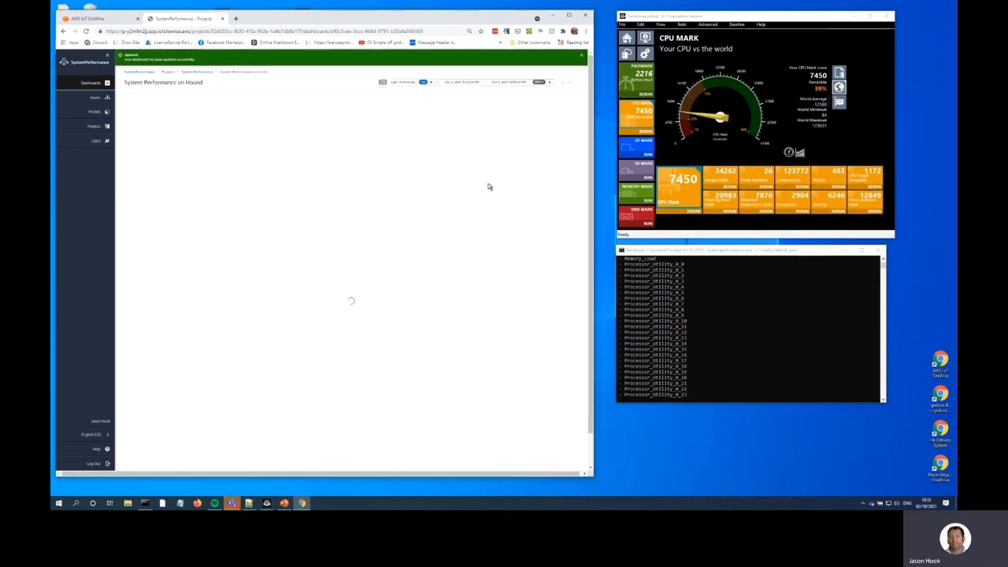